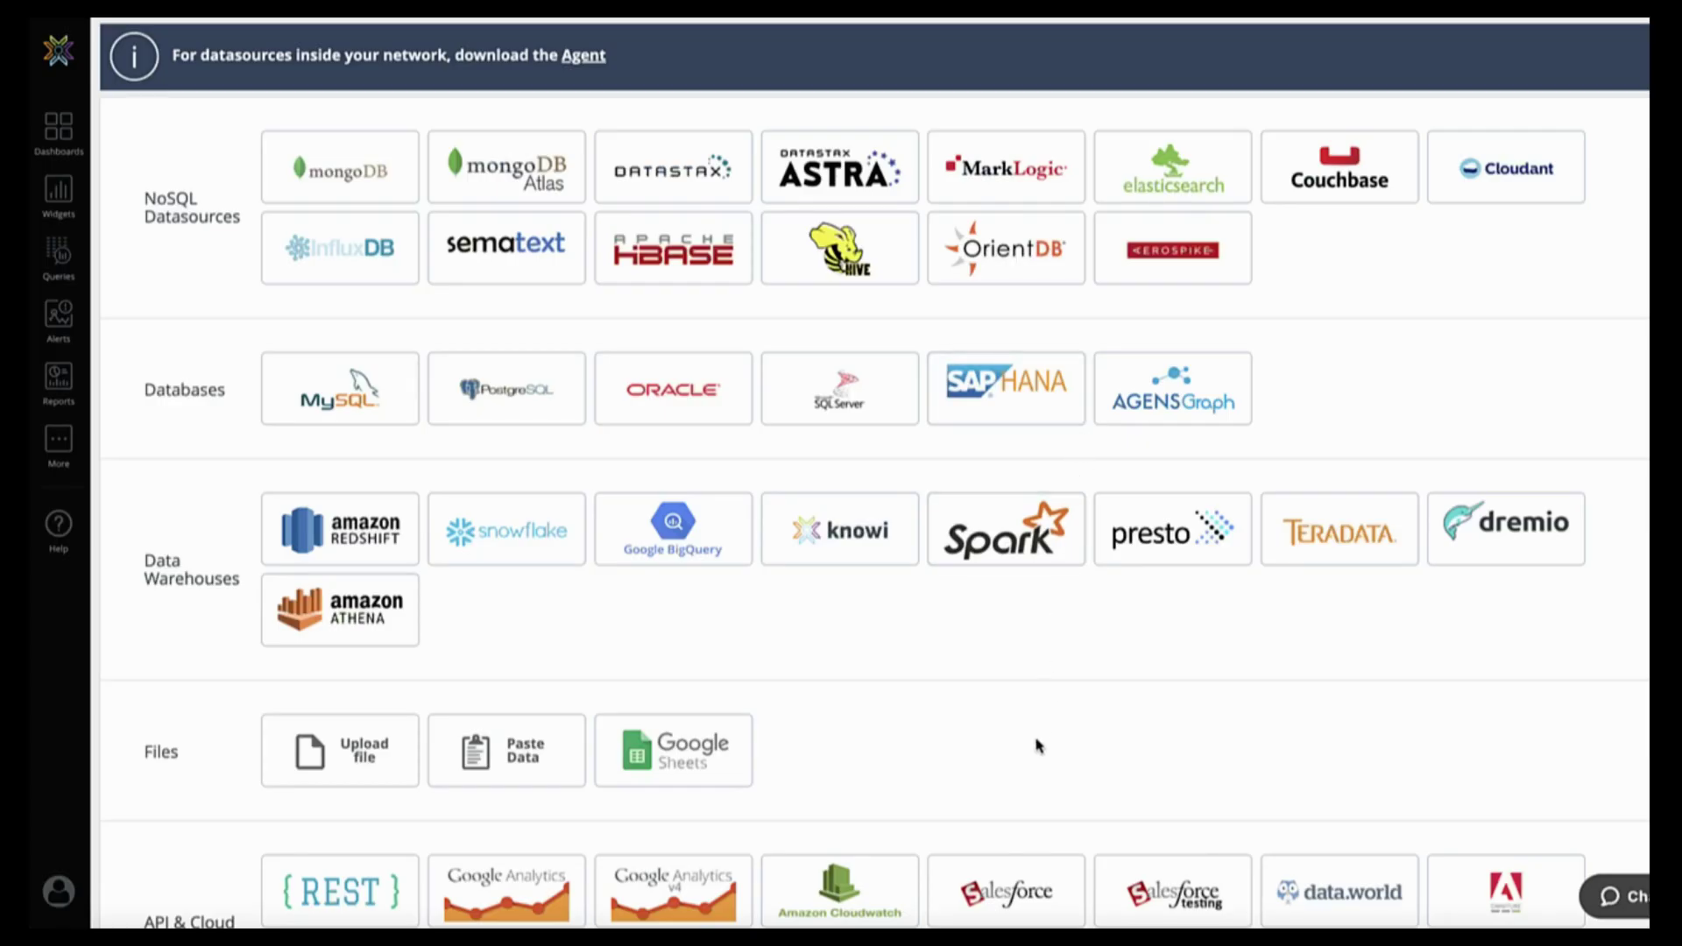
Step: Open the Mongo + MySQL Dataset query for editing and inspect its Mongo and MySQL source steps
scroll(1038, 745, down, 4)
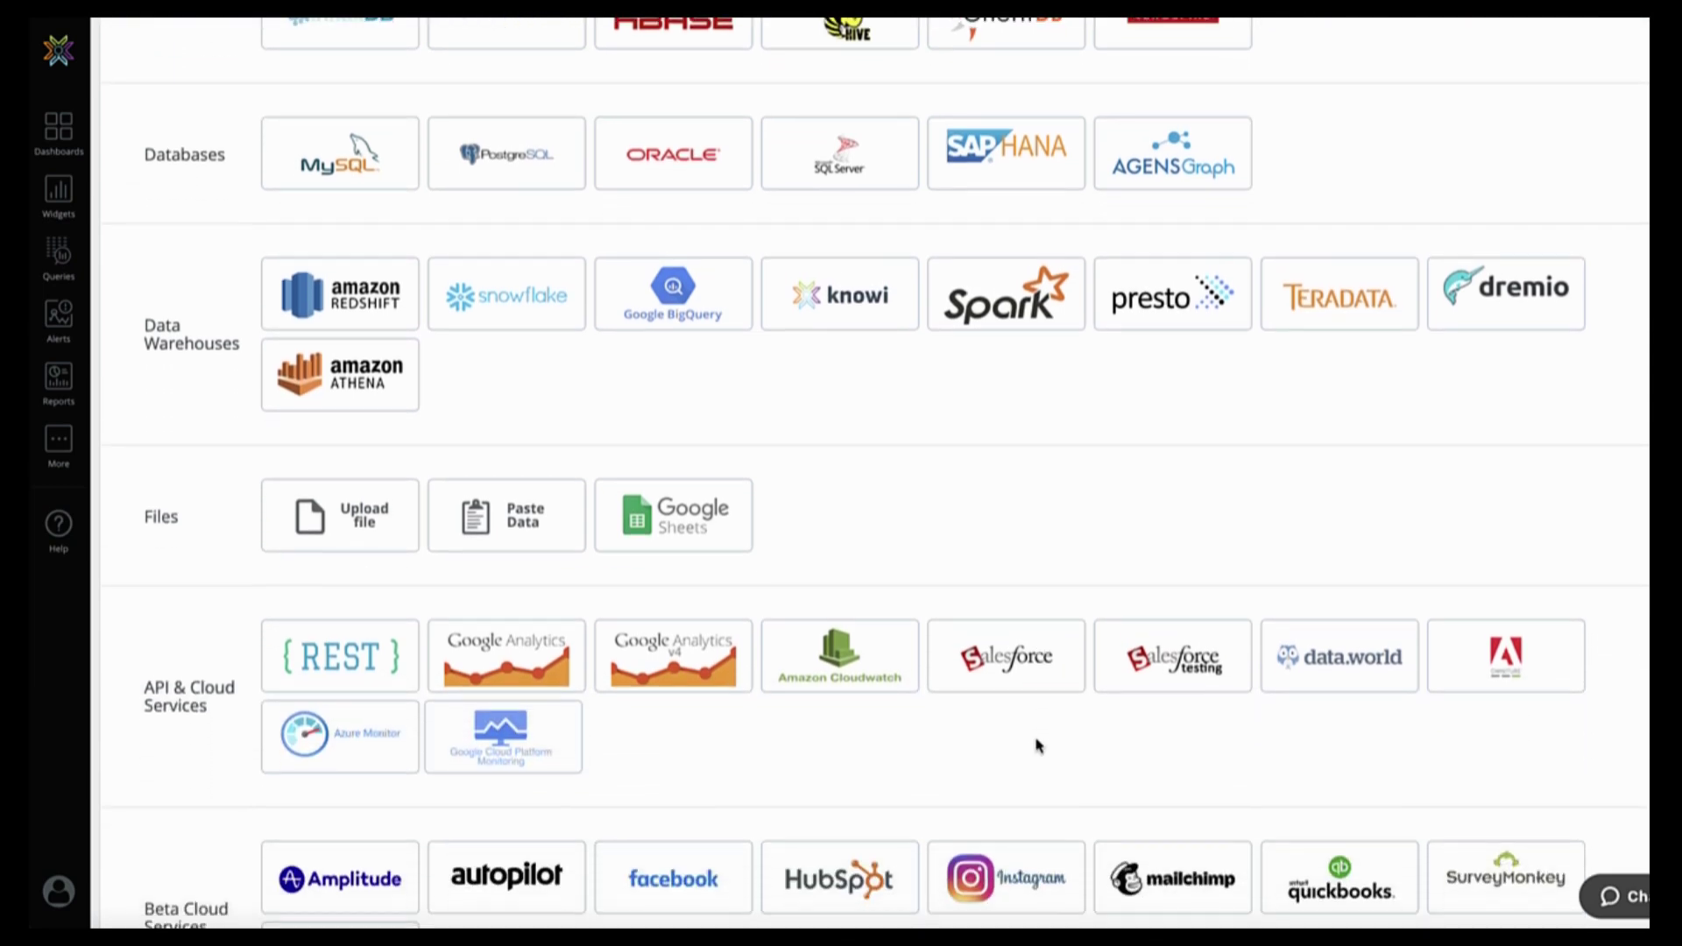
scroll(1037, 746, up, 3)
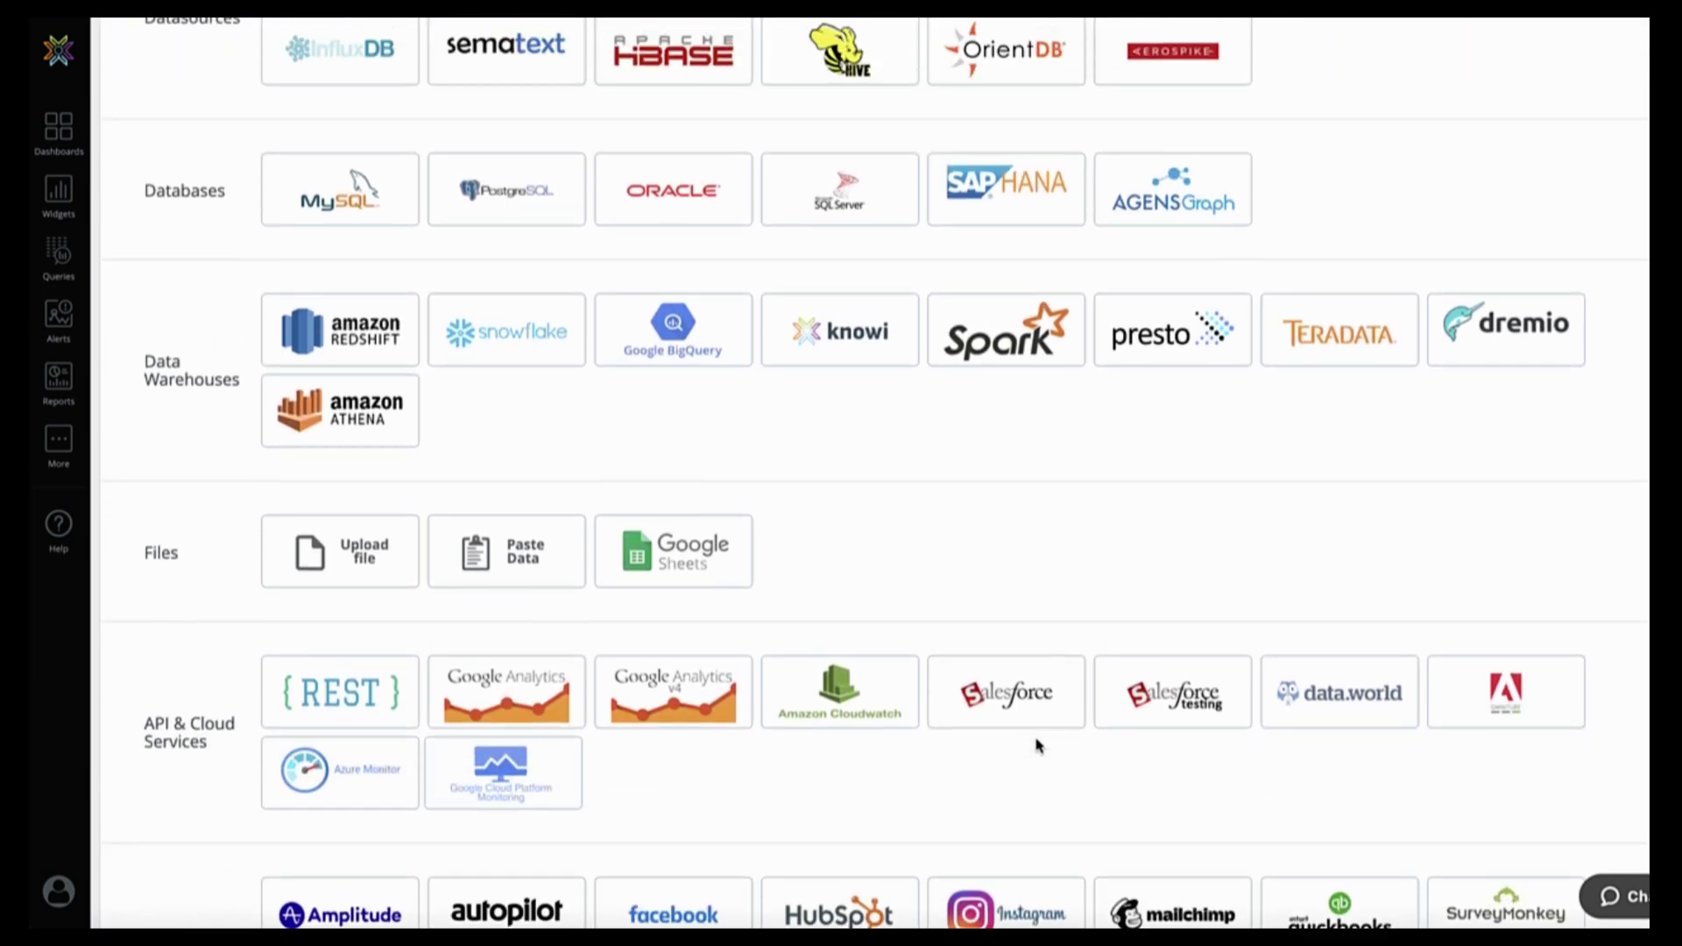
scroll(1038, 745, up, 1)
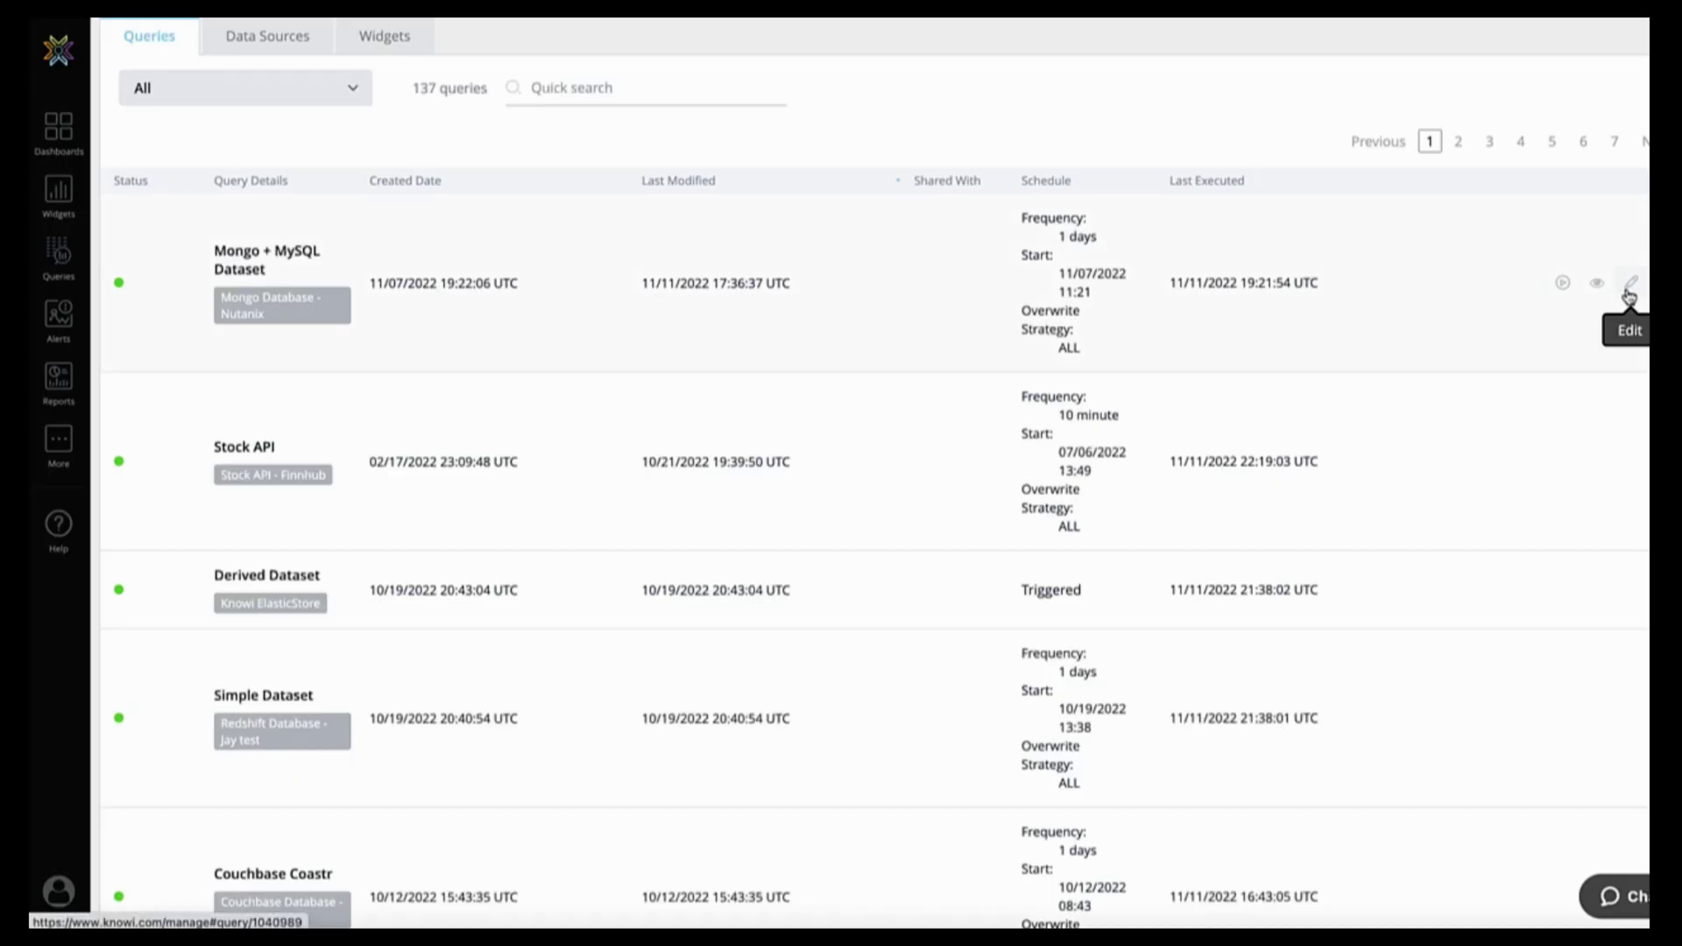
click(1624, 297)
click(133, 103)
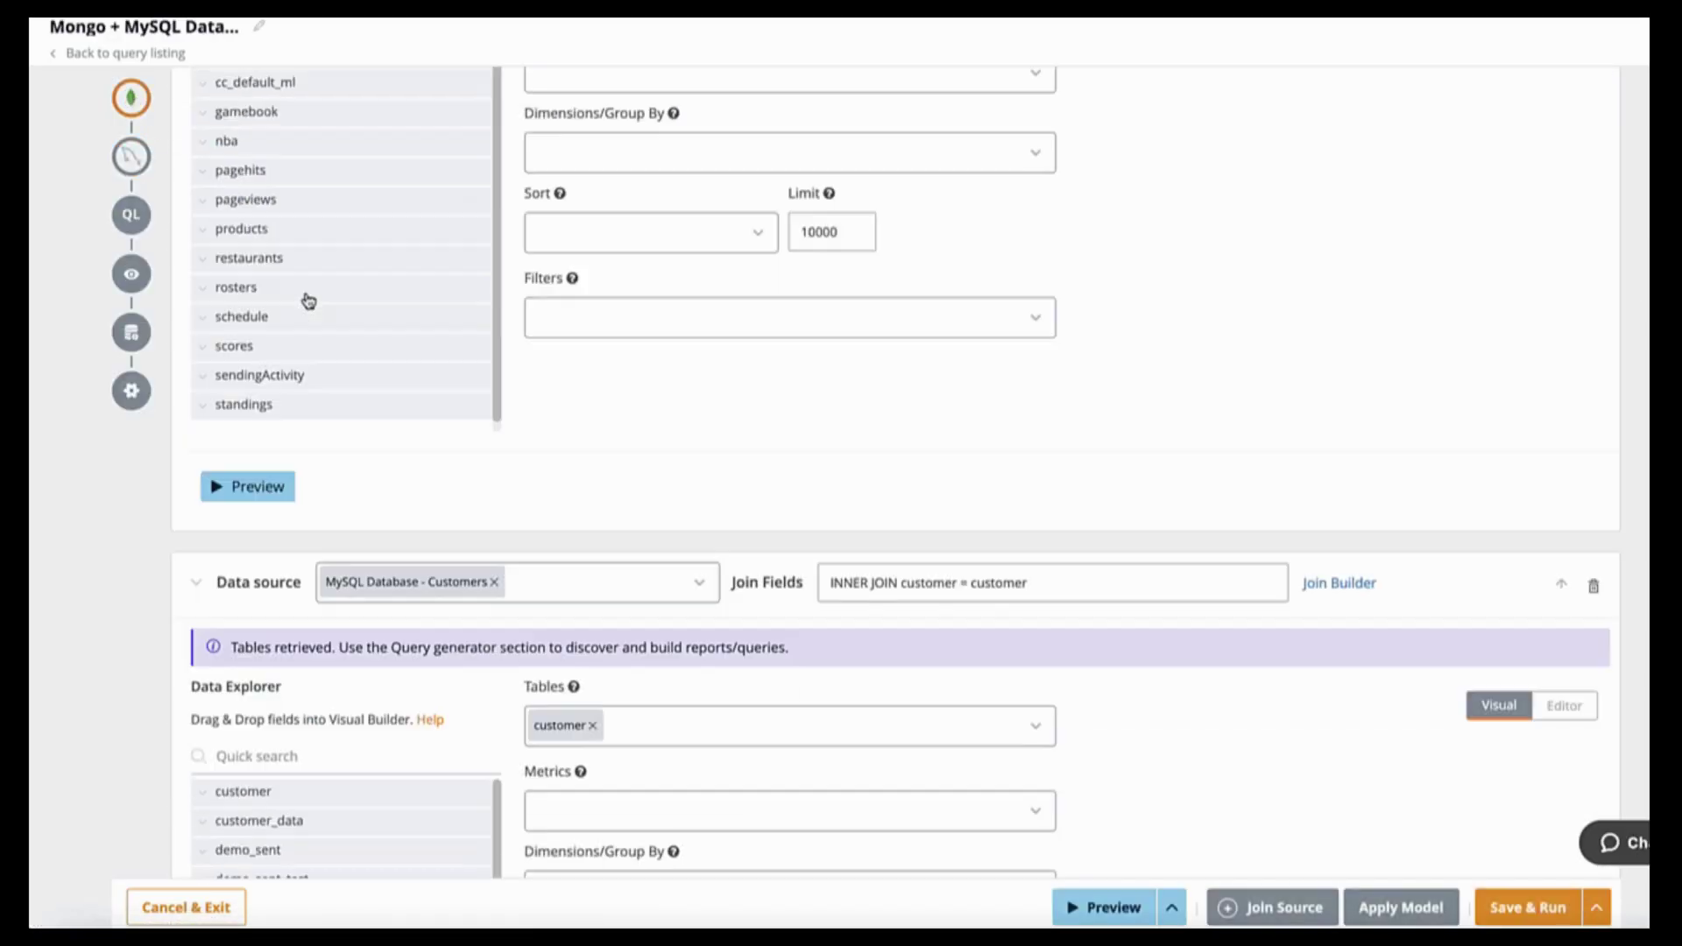
click(131, 159)
click(136, 113)
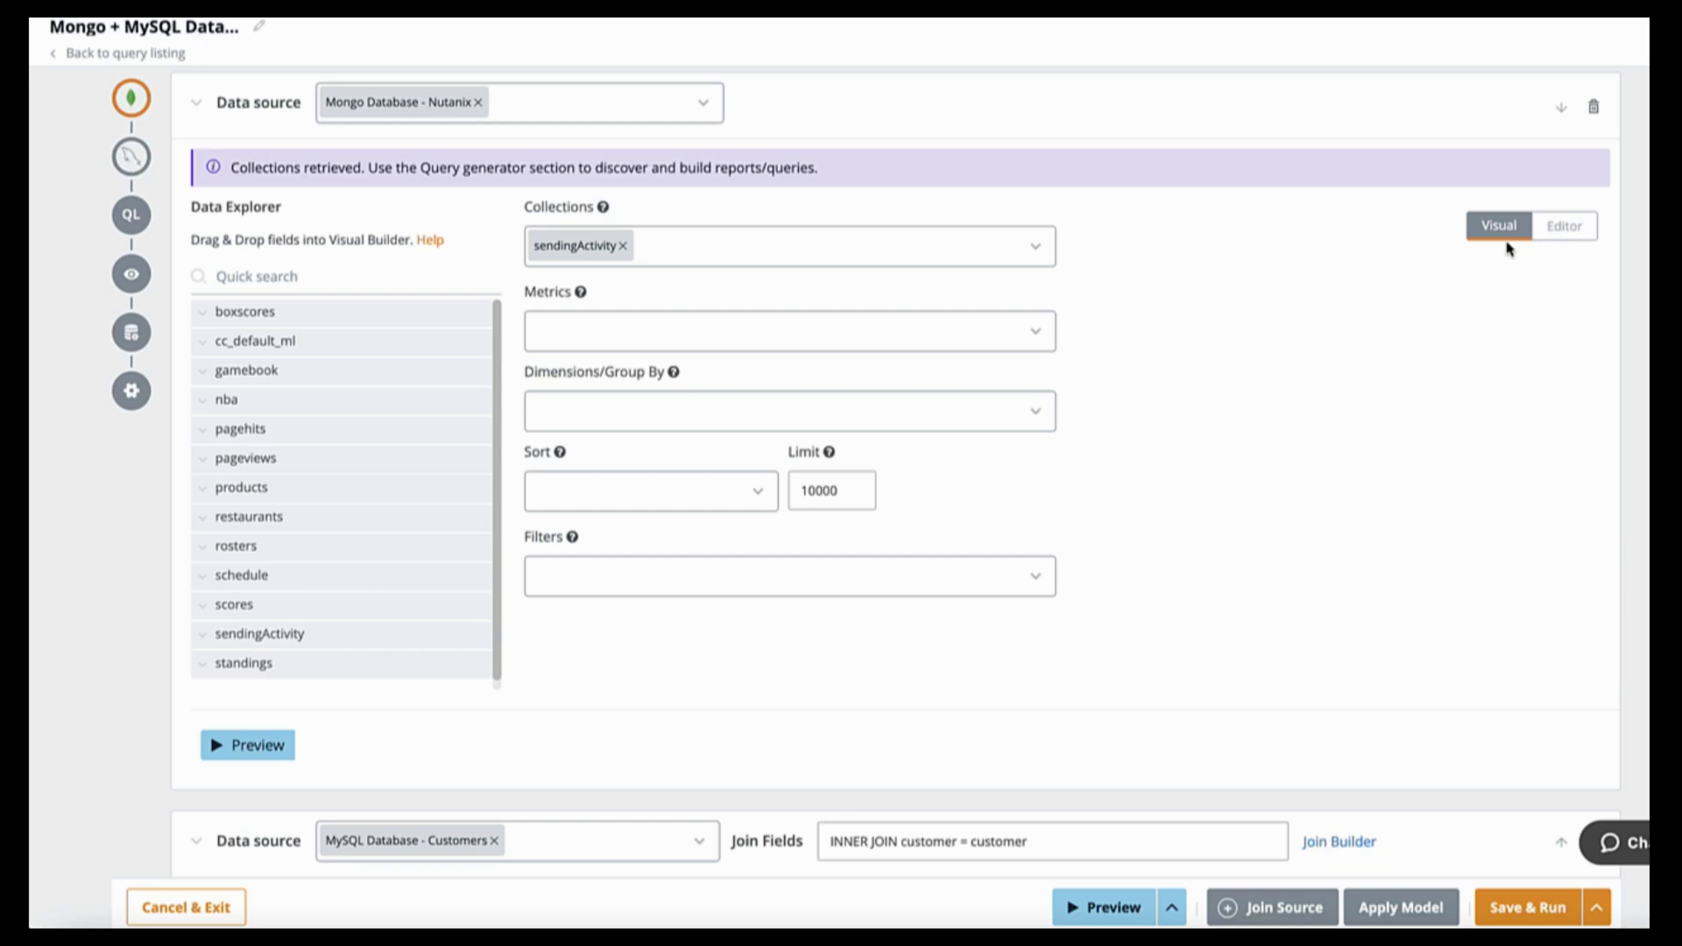
Step: View the raw Mongo query code, return to the visual builder, and preview the 540-row joined result
click(1559, 228)
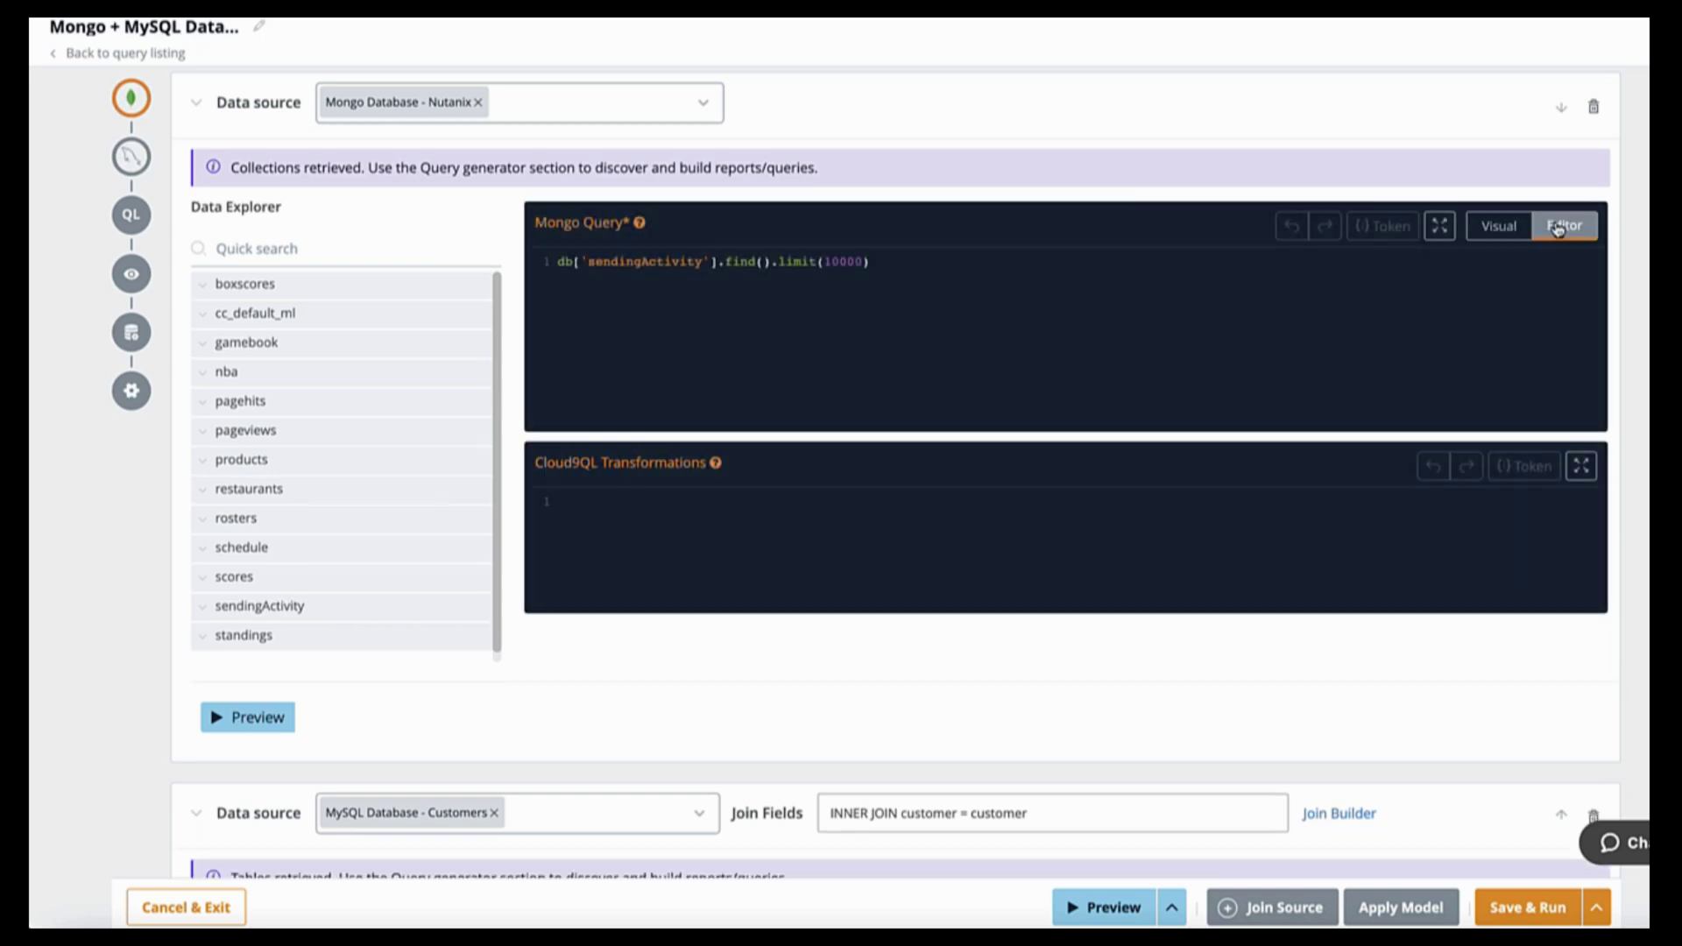
click(1487, 230)
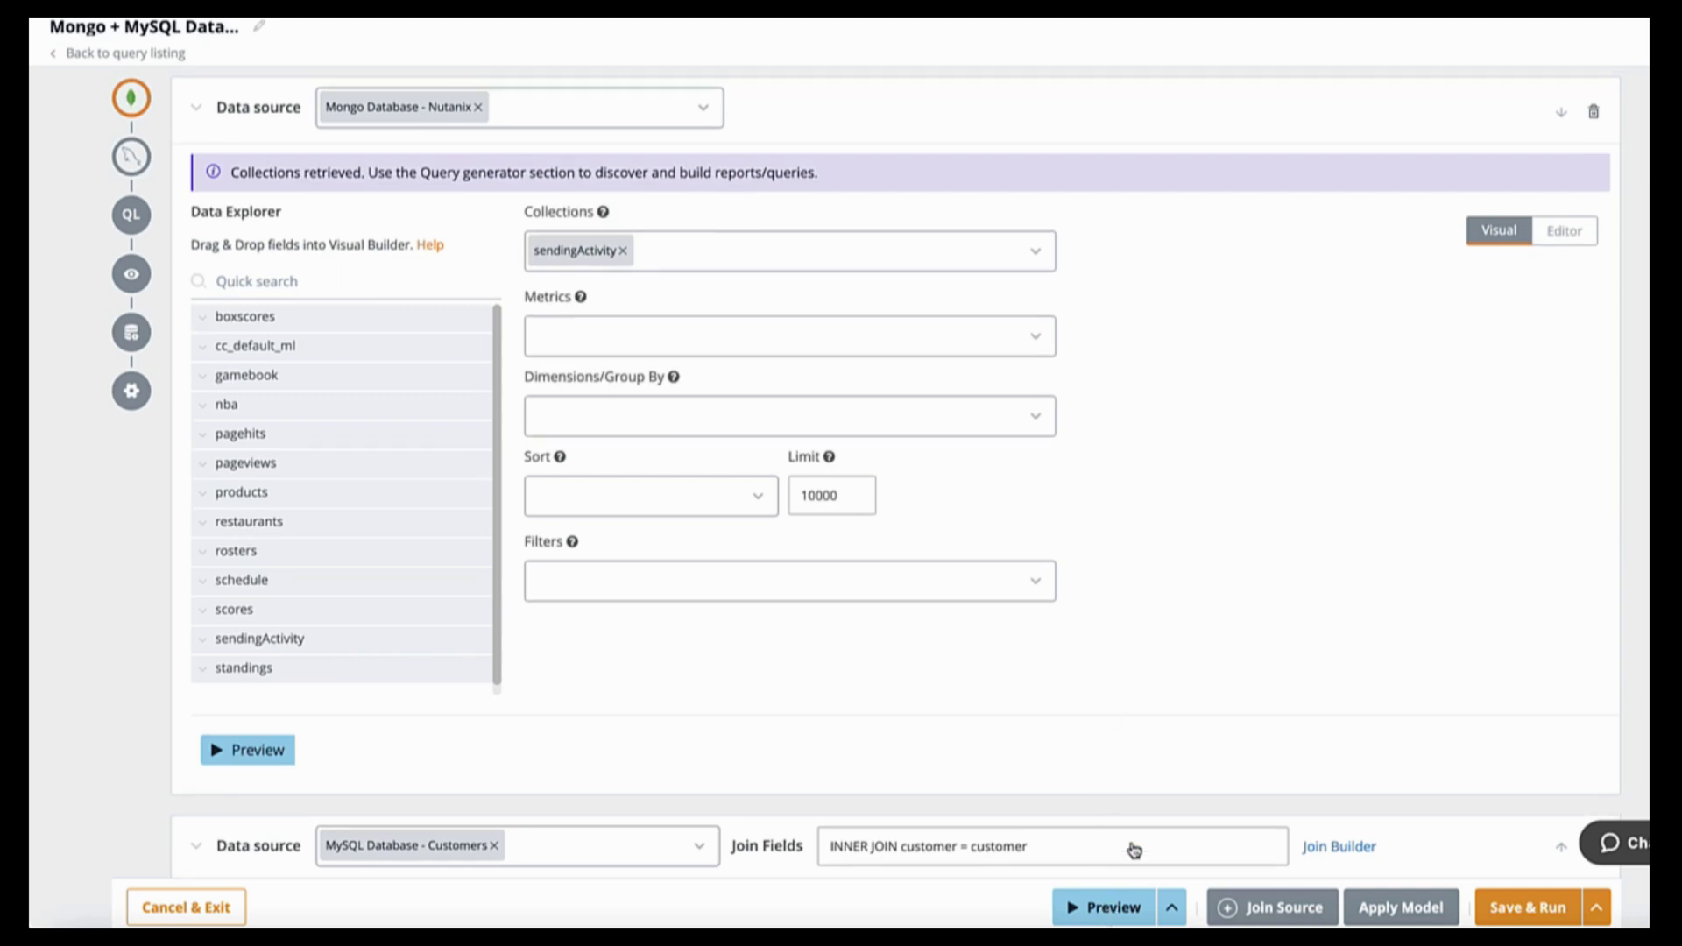
click(1121, 909)
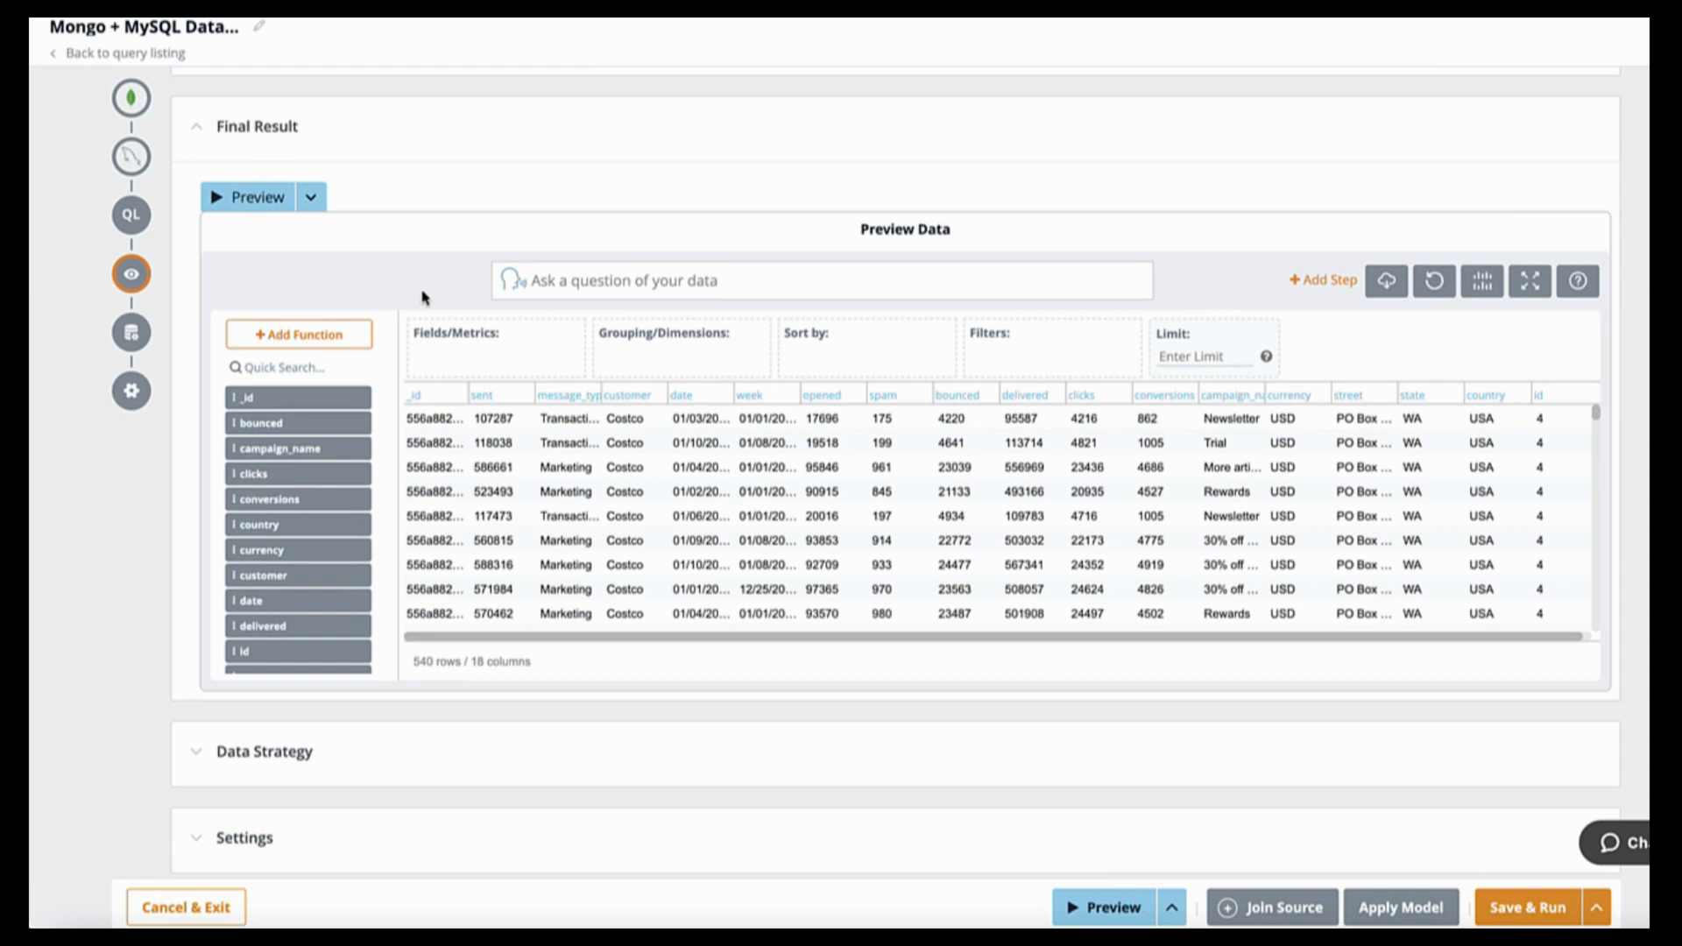
Step: Set the dataset's Data Strategy to Scheduled Intervals instead of Direct Query
click(320, 335)
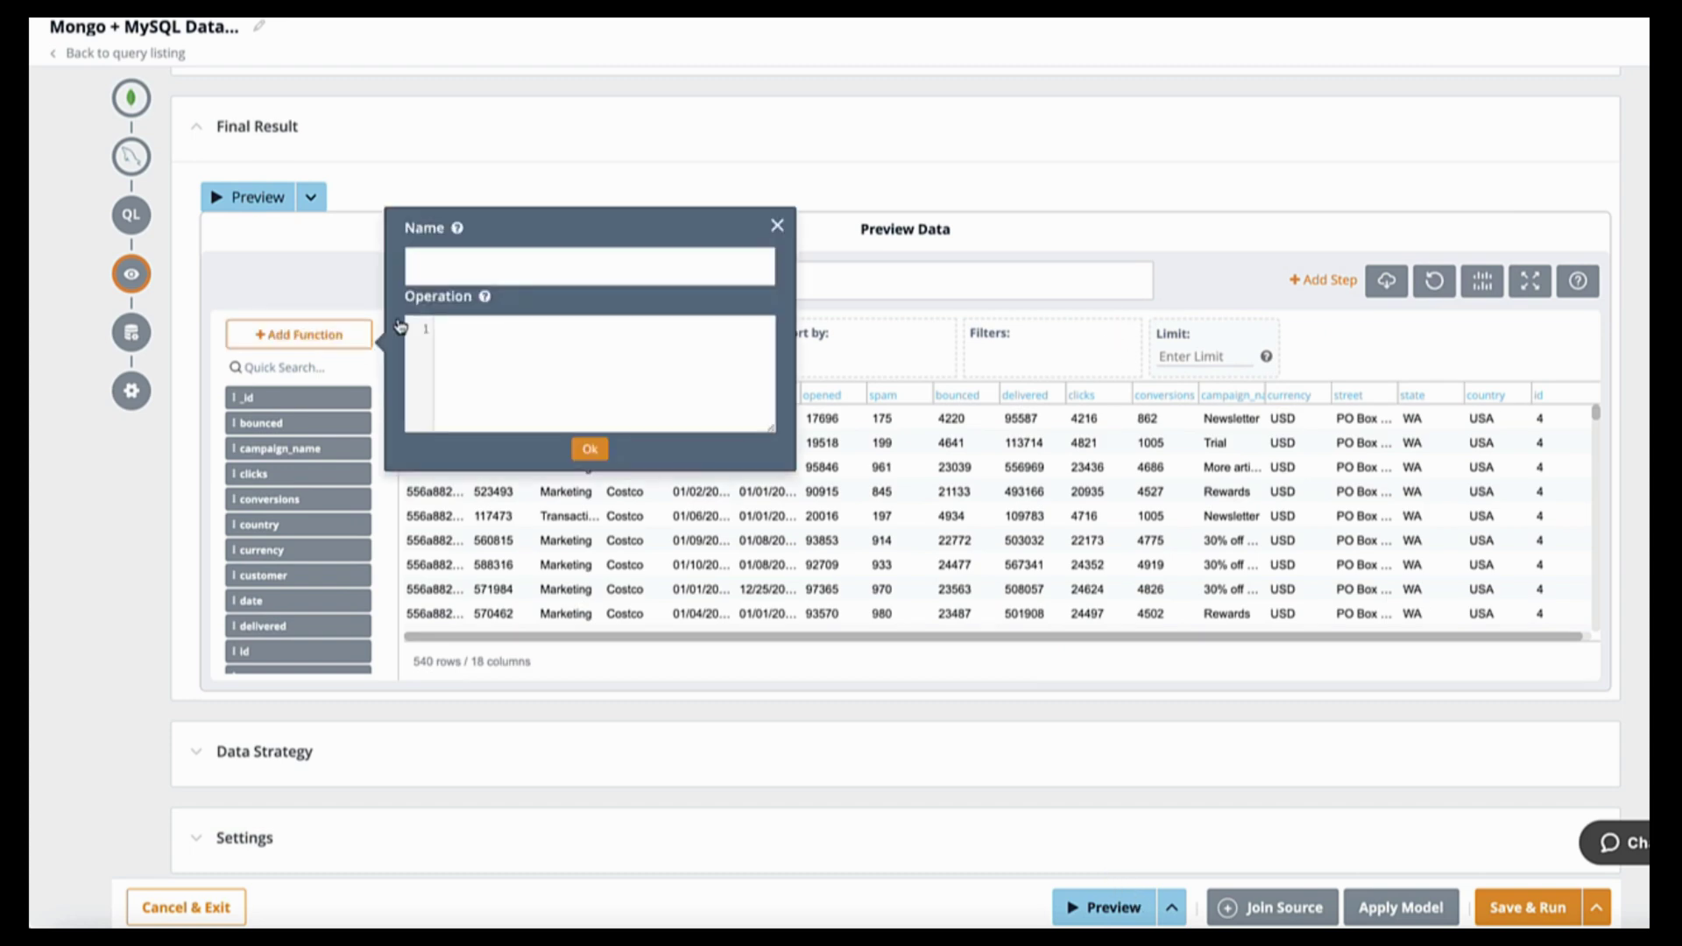
click(777, 226)
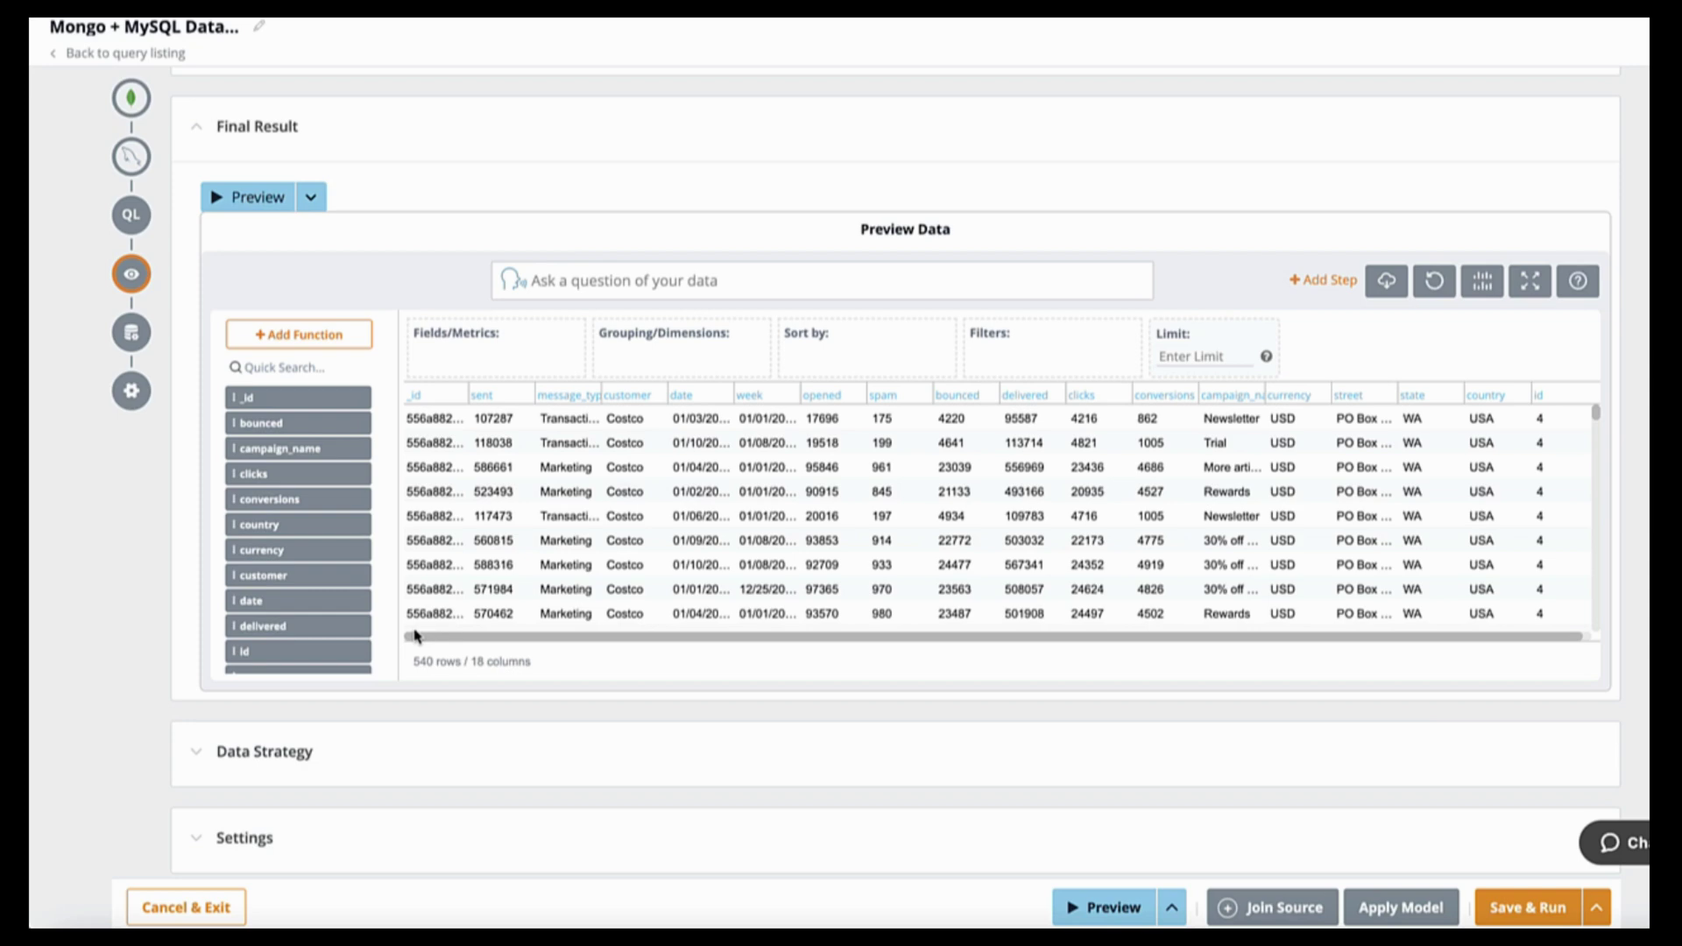
click(219, 756)
scroll(387, 733, down, 3)
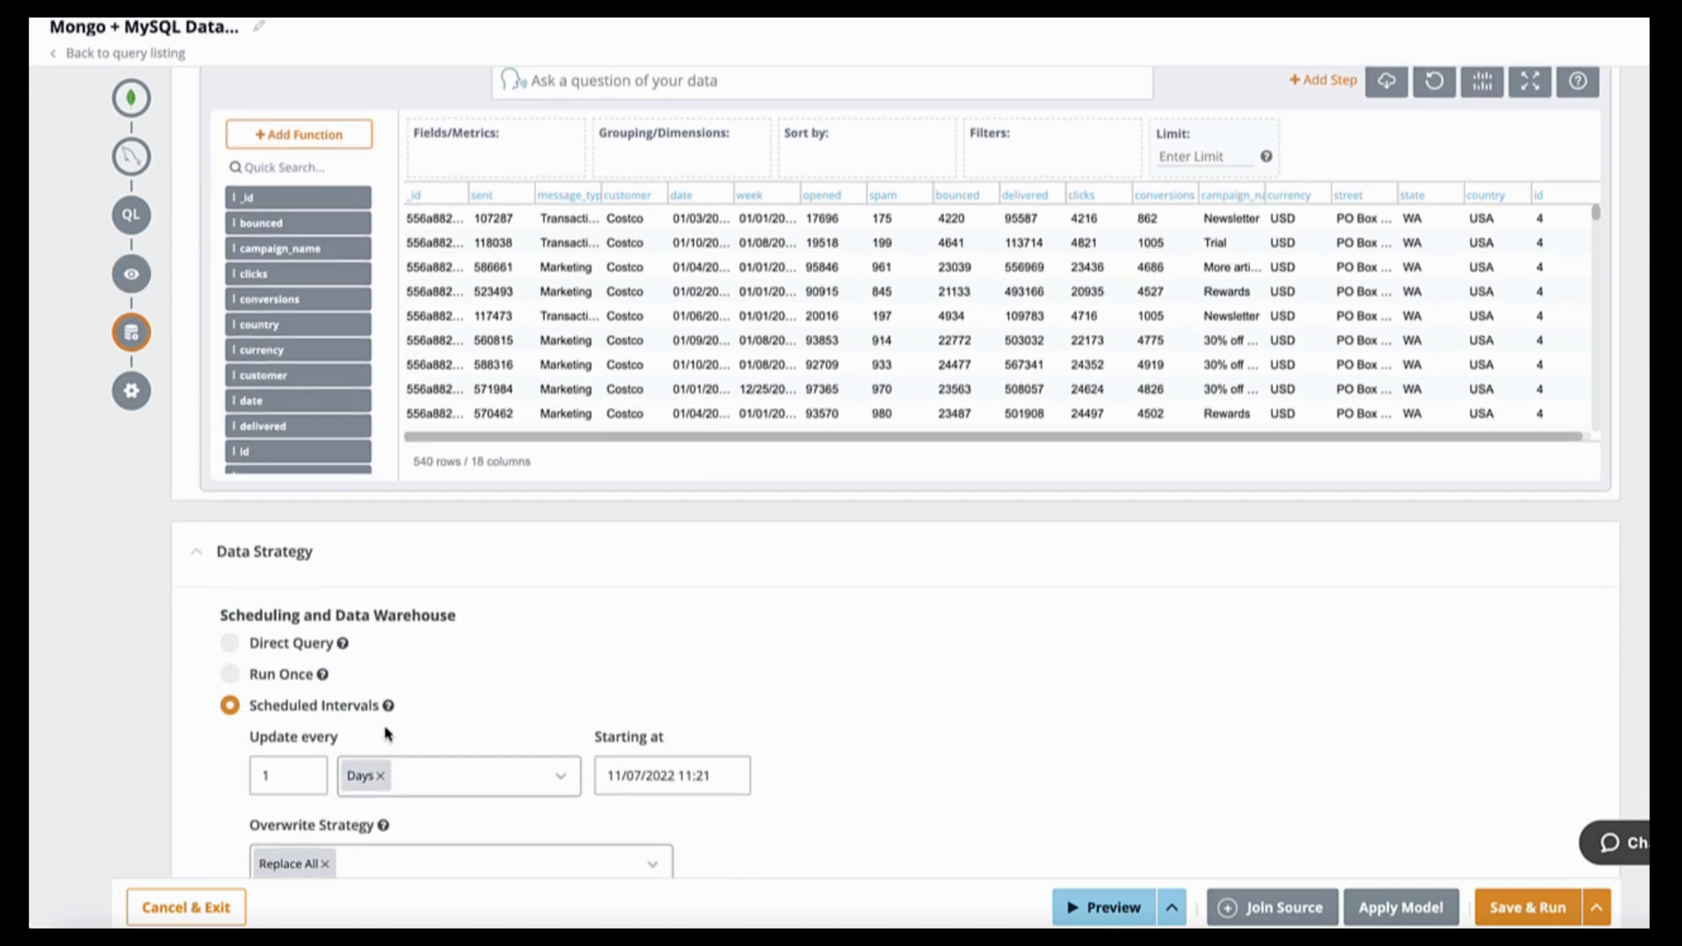
scroll(386, 732, down, 3)
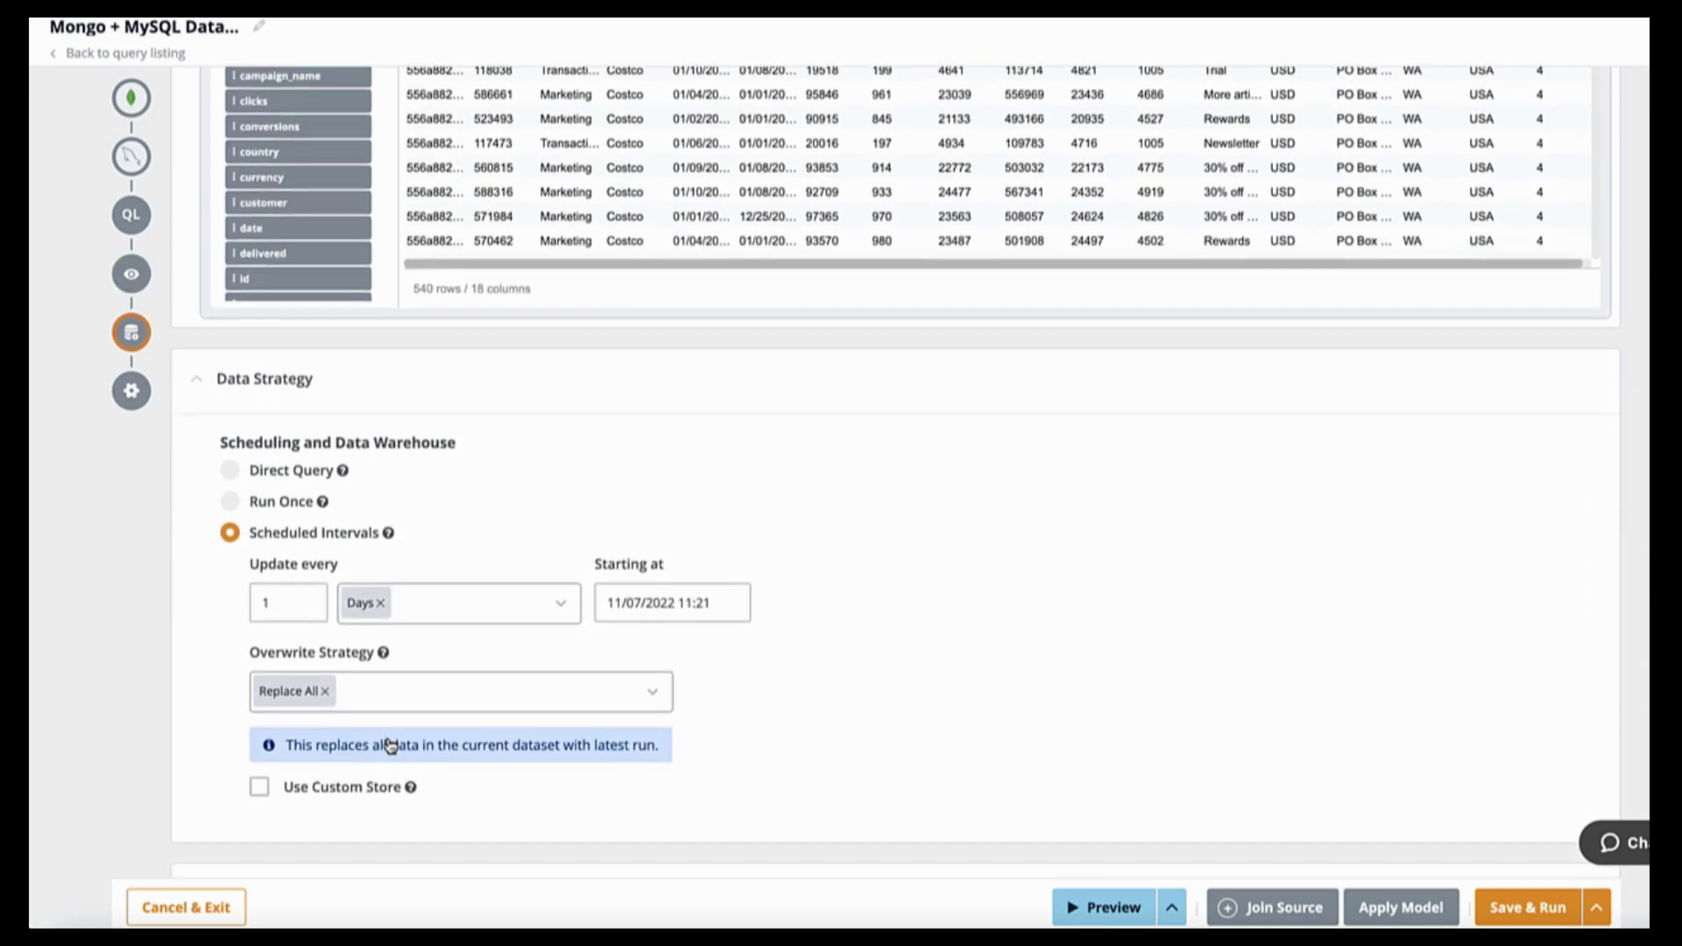
click(229, 465)
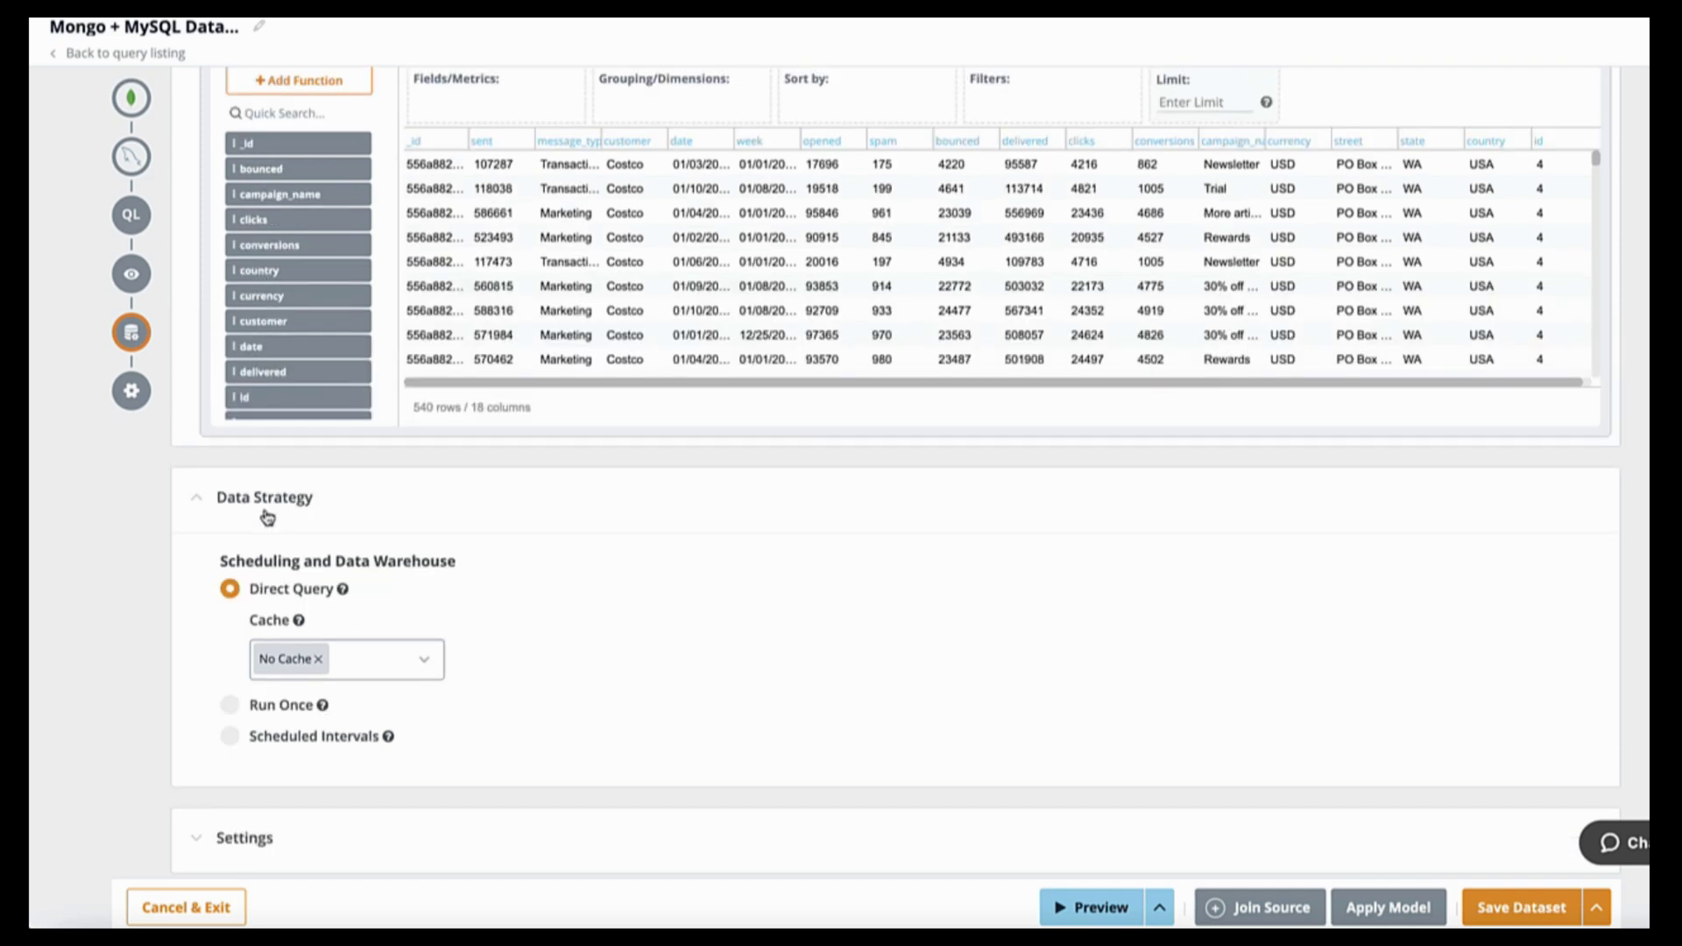
click(230, 736)
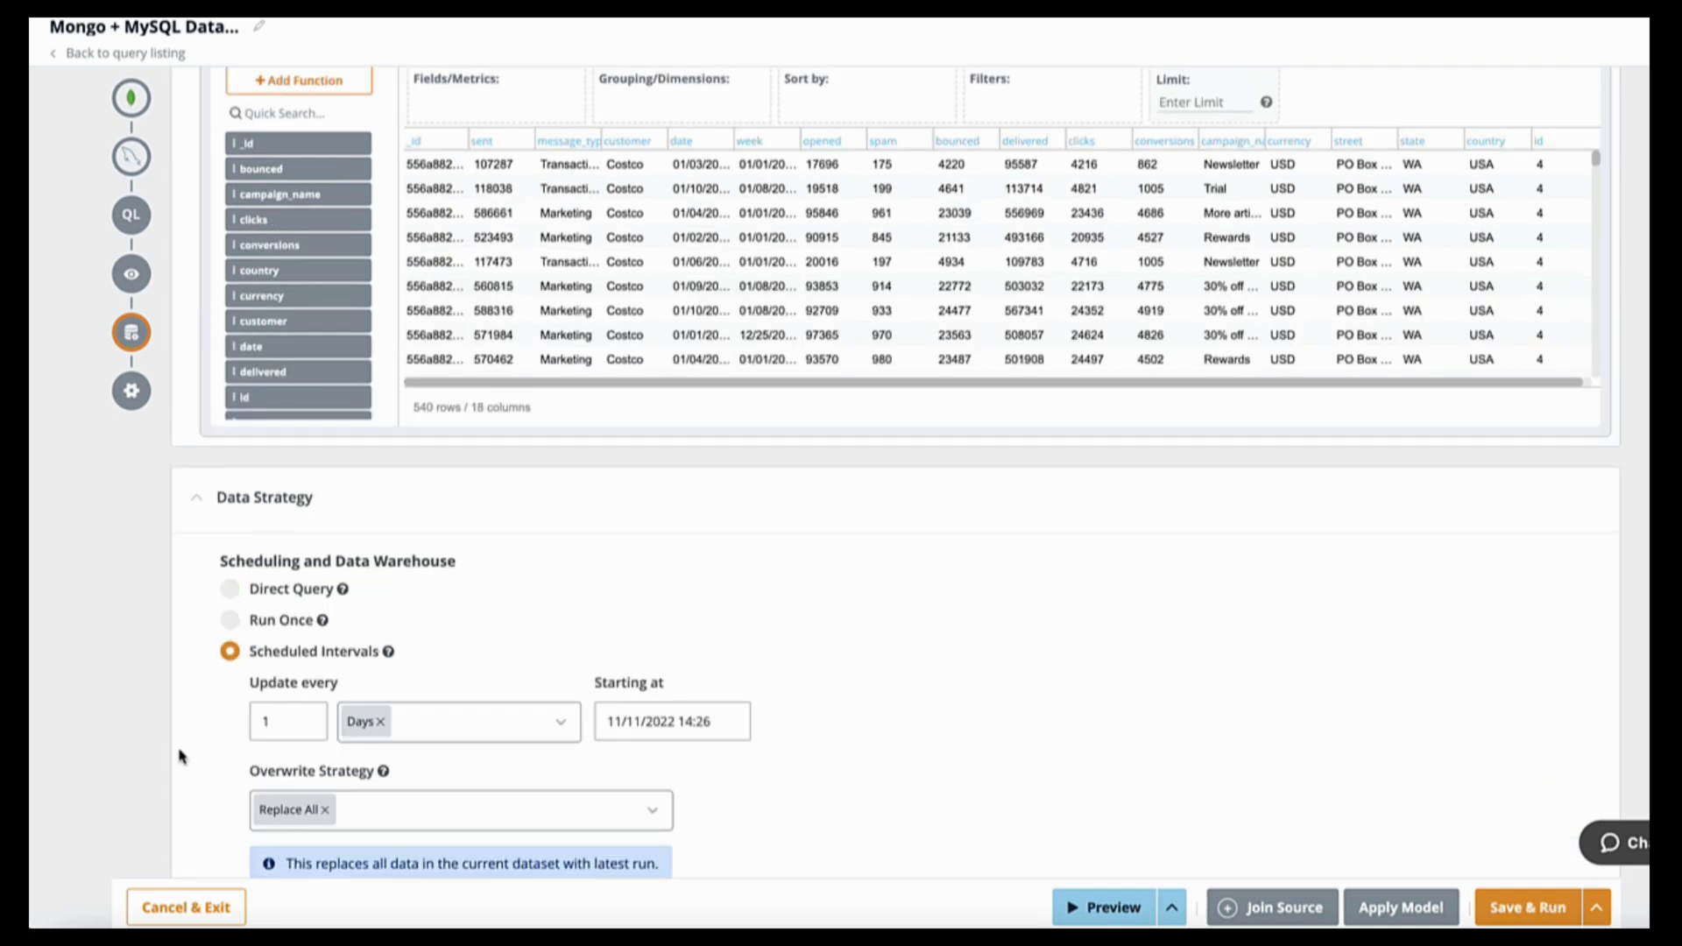
Step: Keep Replace All as the overwrite strategy and review the custom datastore options
scroll(180, 751, down, 2)
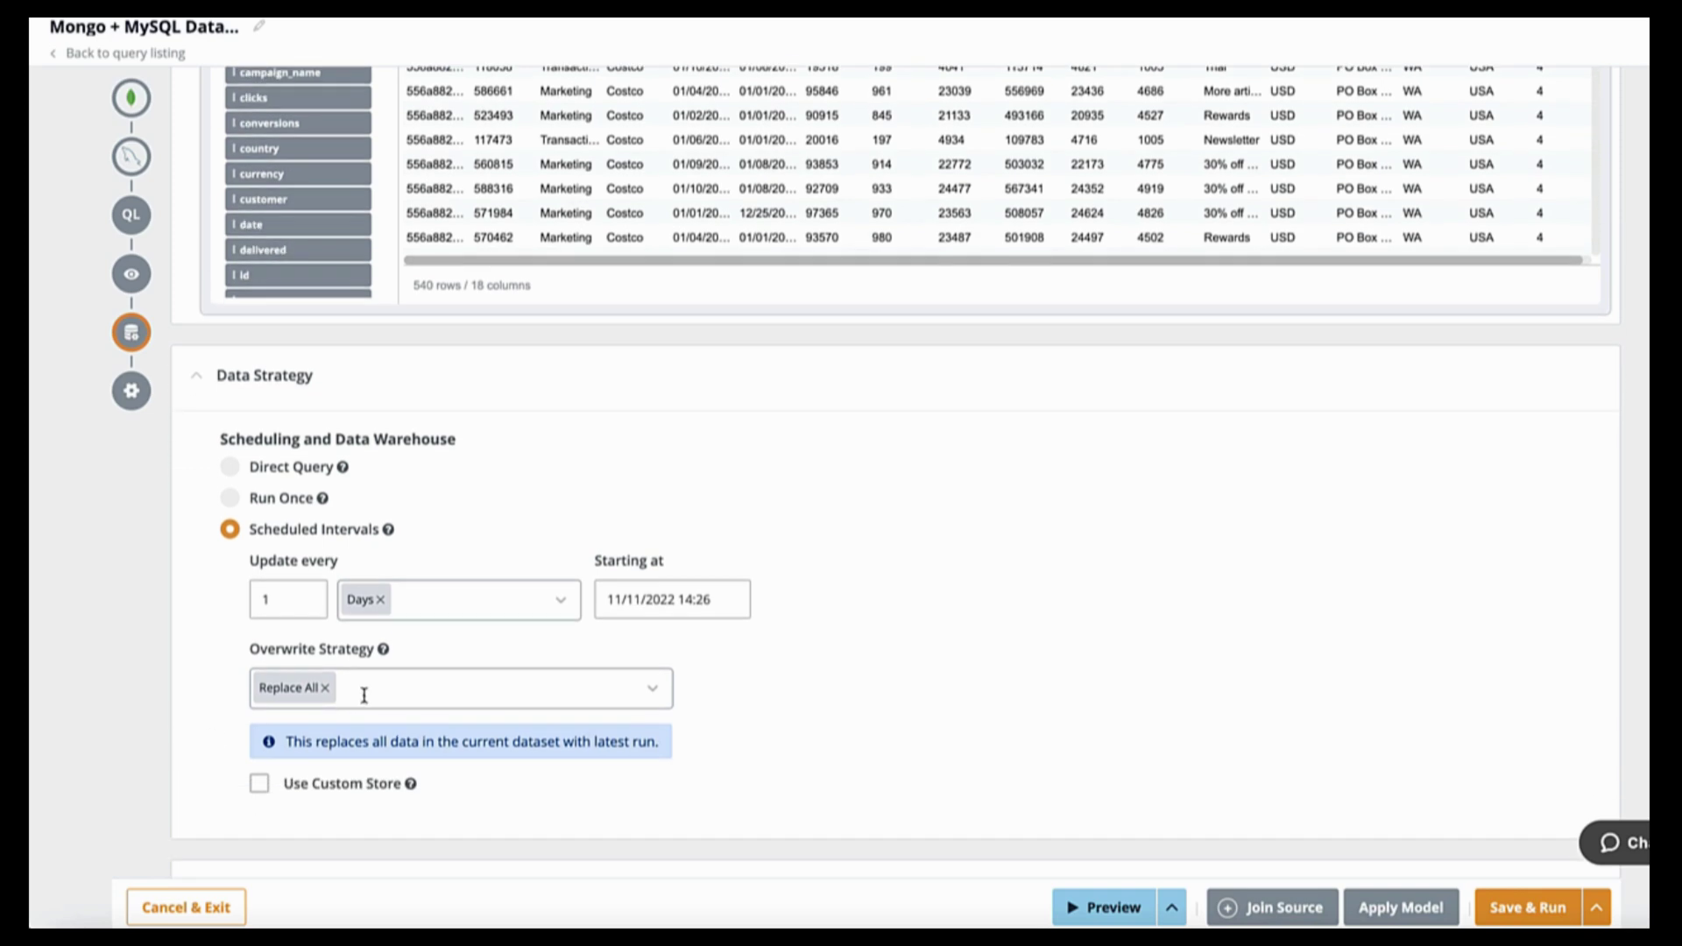
click(363, 695)
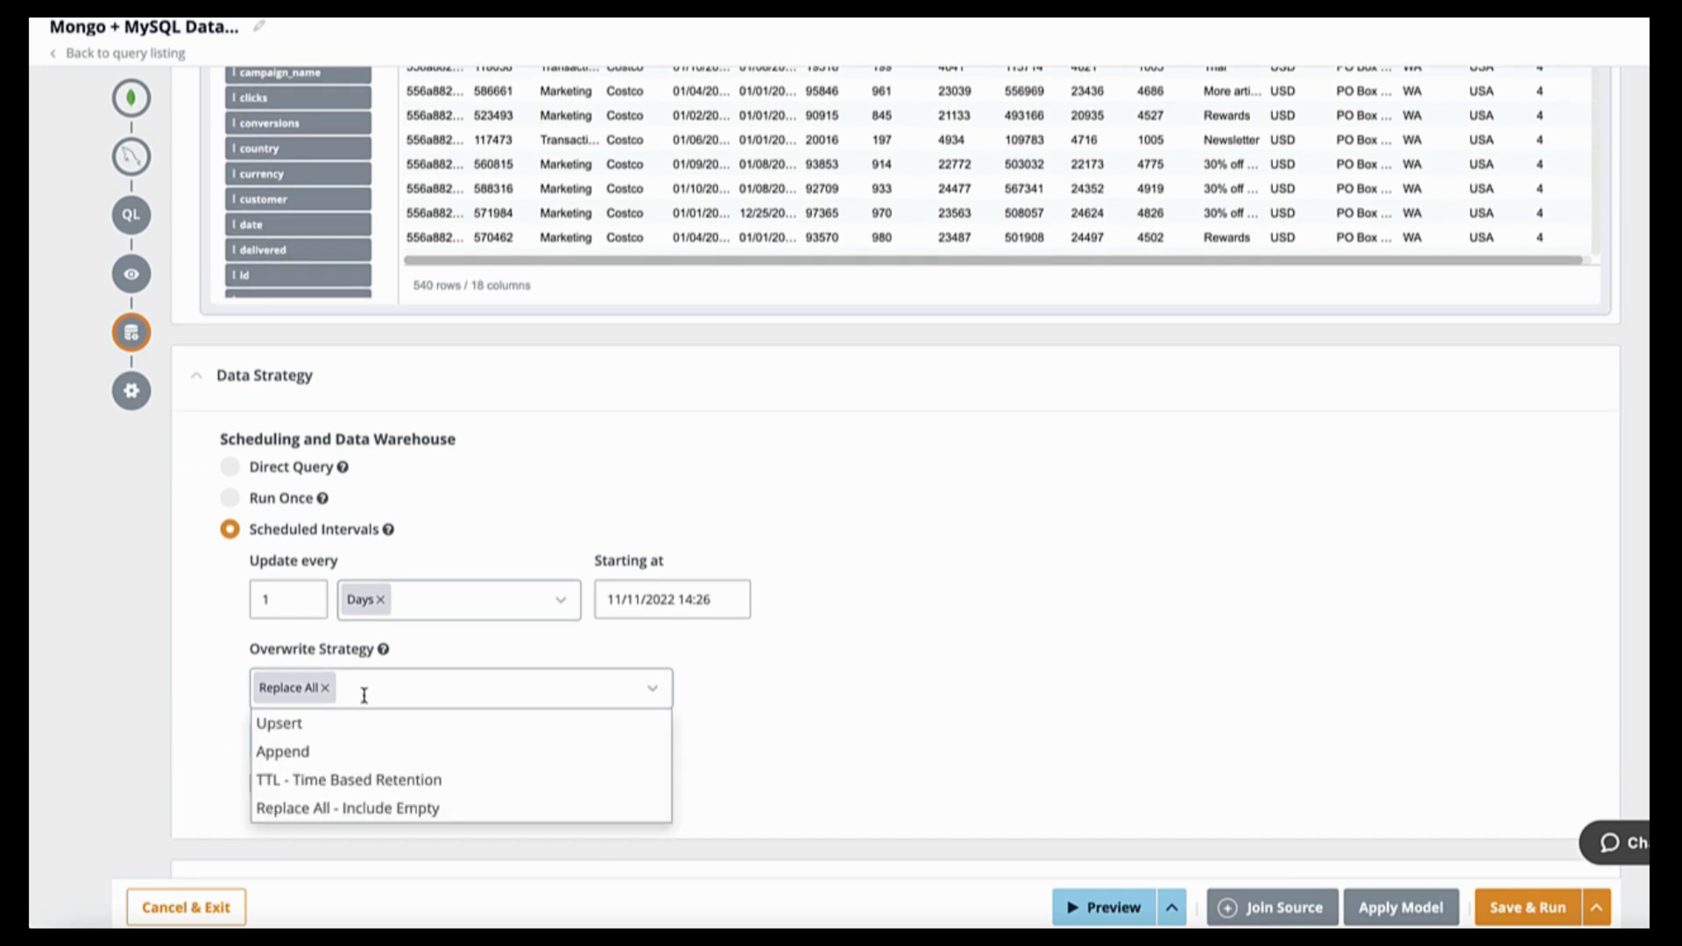
click(653, 690)
click(261, 783)
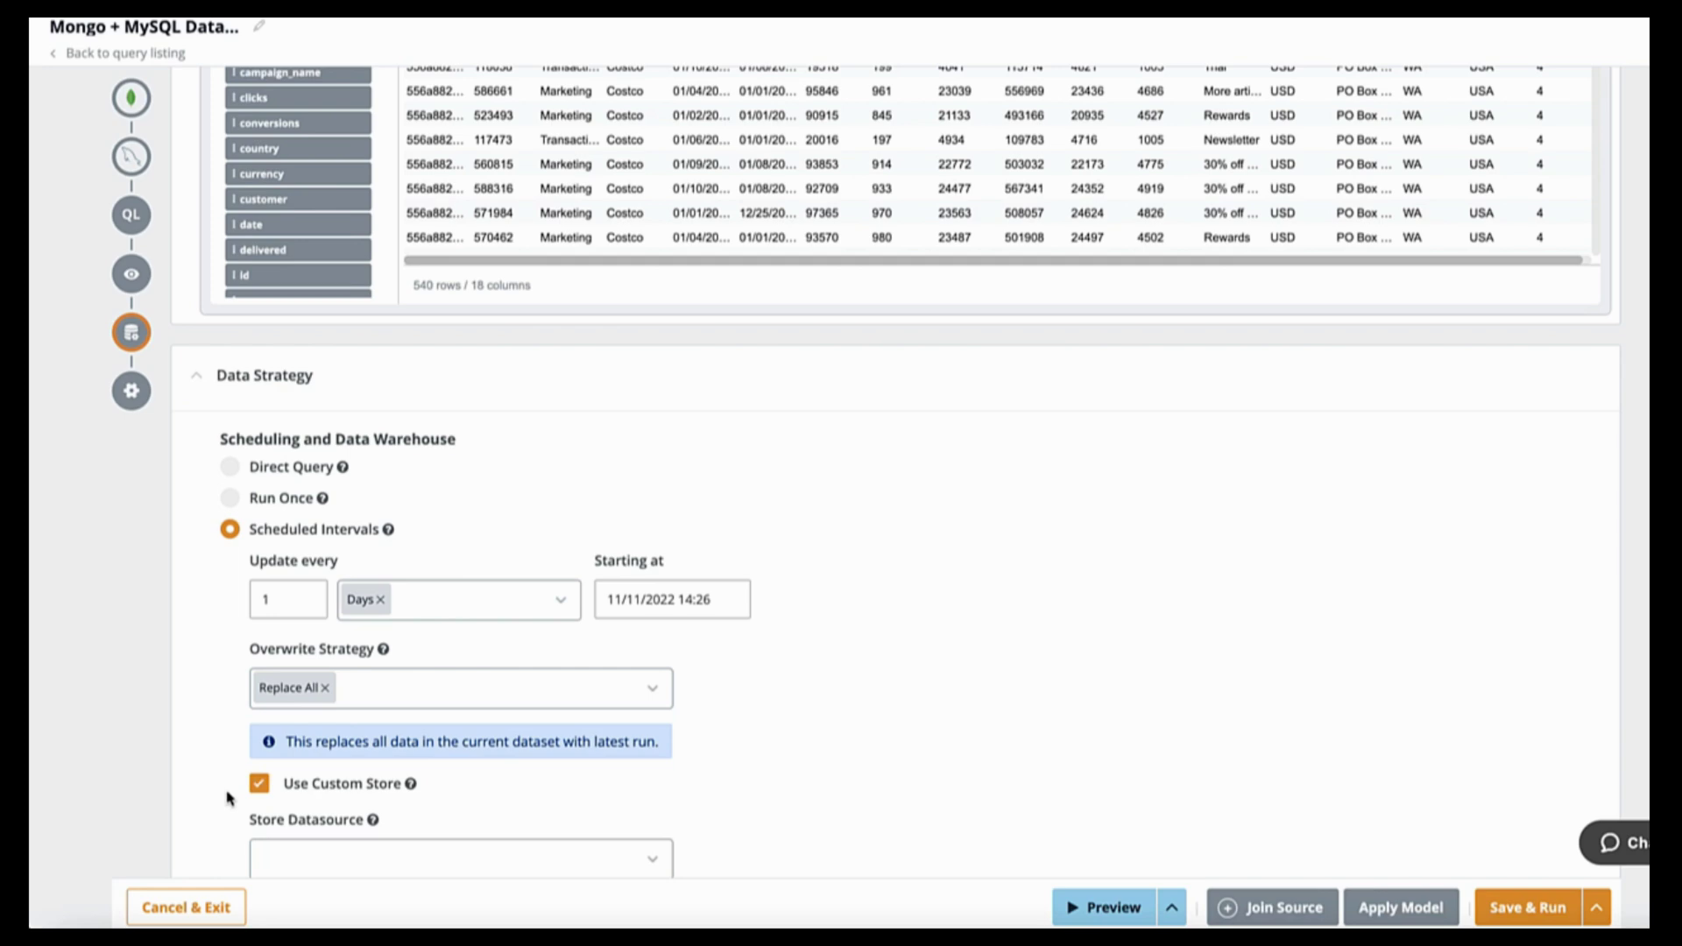
scroll(226, 797, down, 2)
click(338, 723)
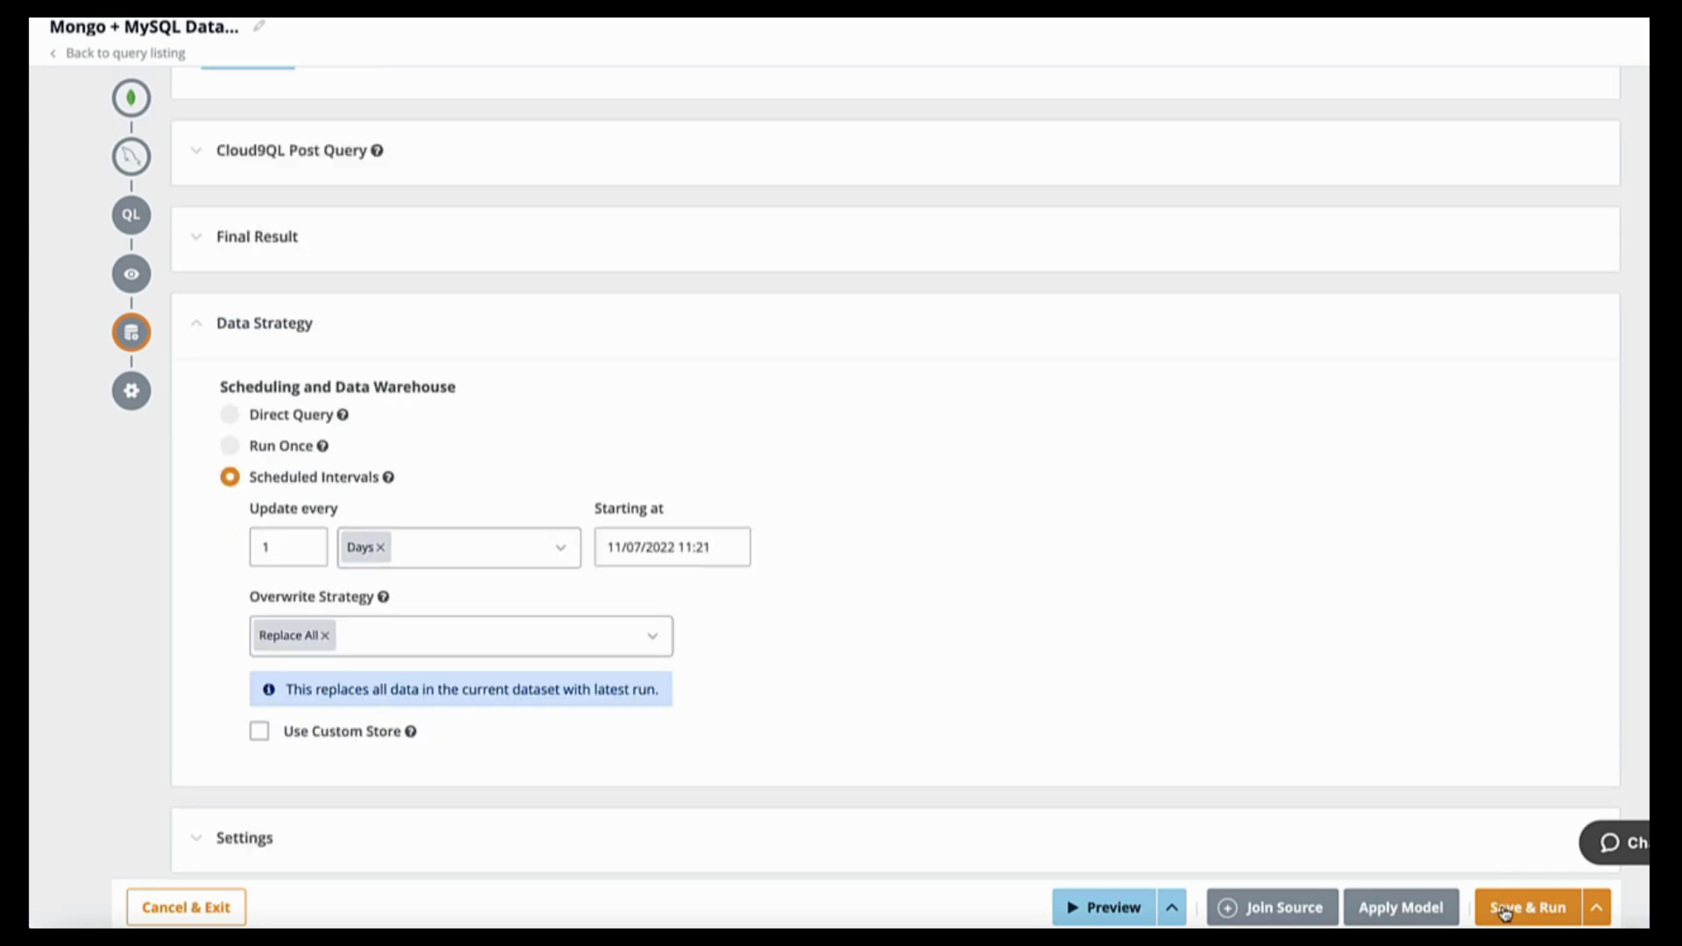
click(1504, 912)
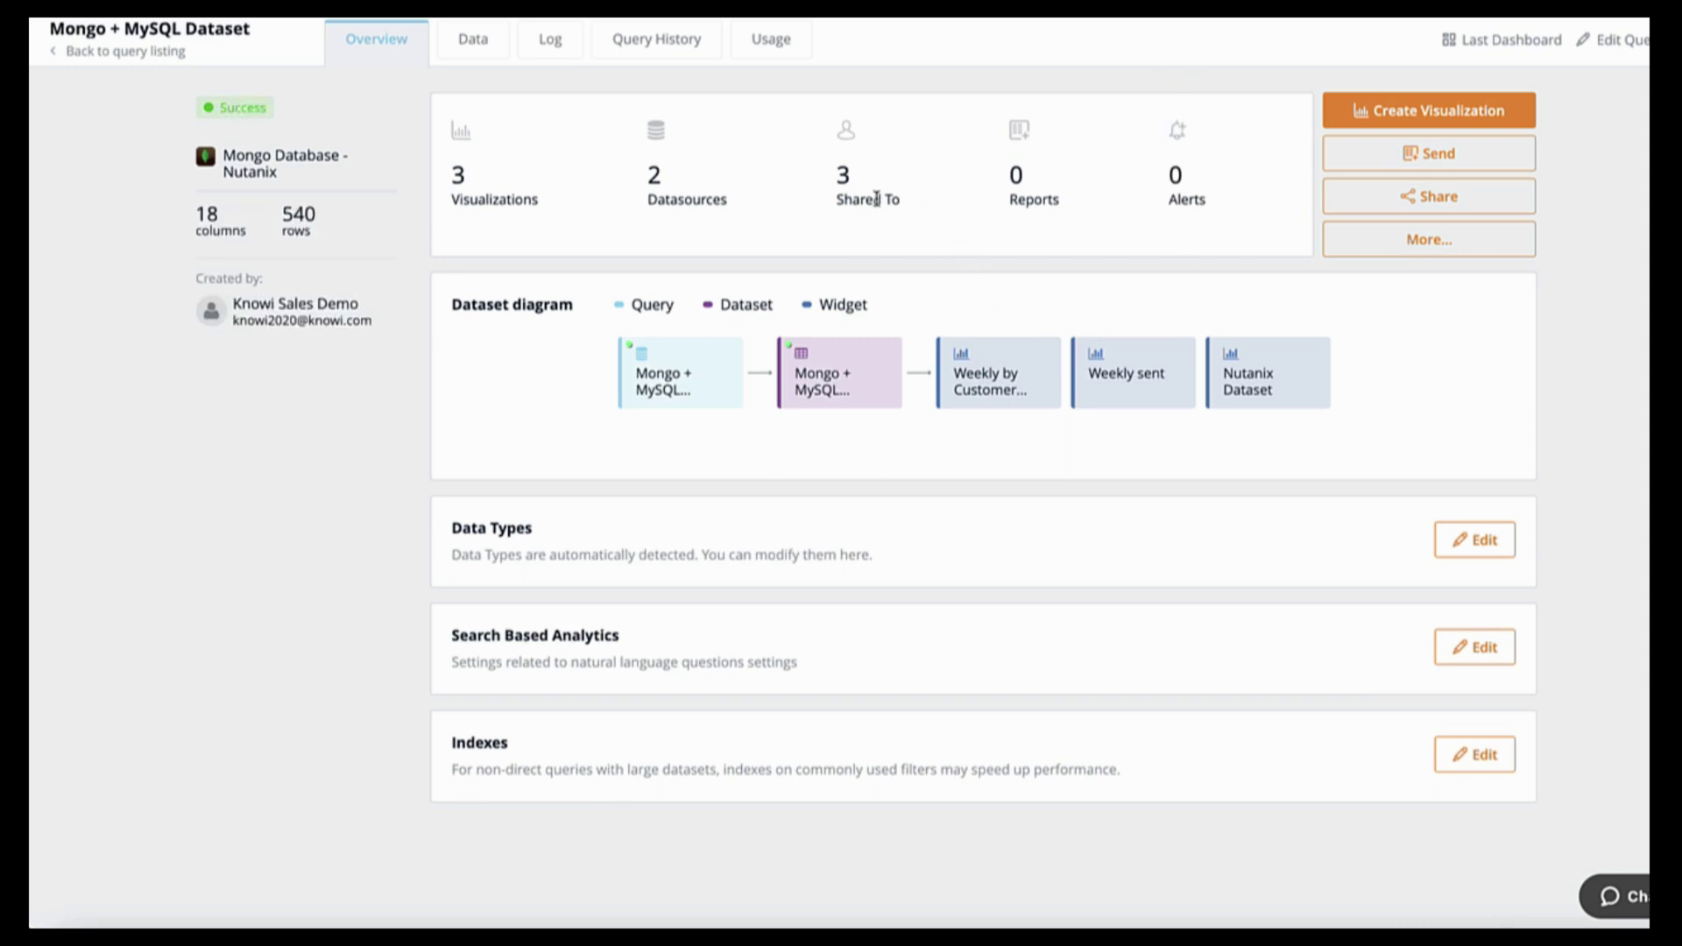
click(1398, 255)
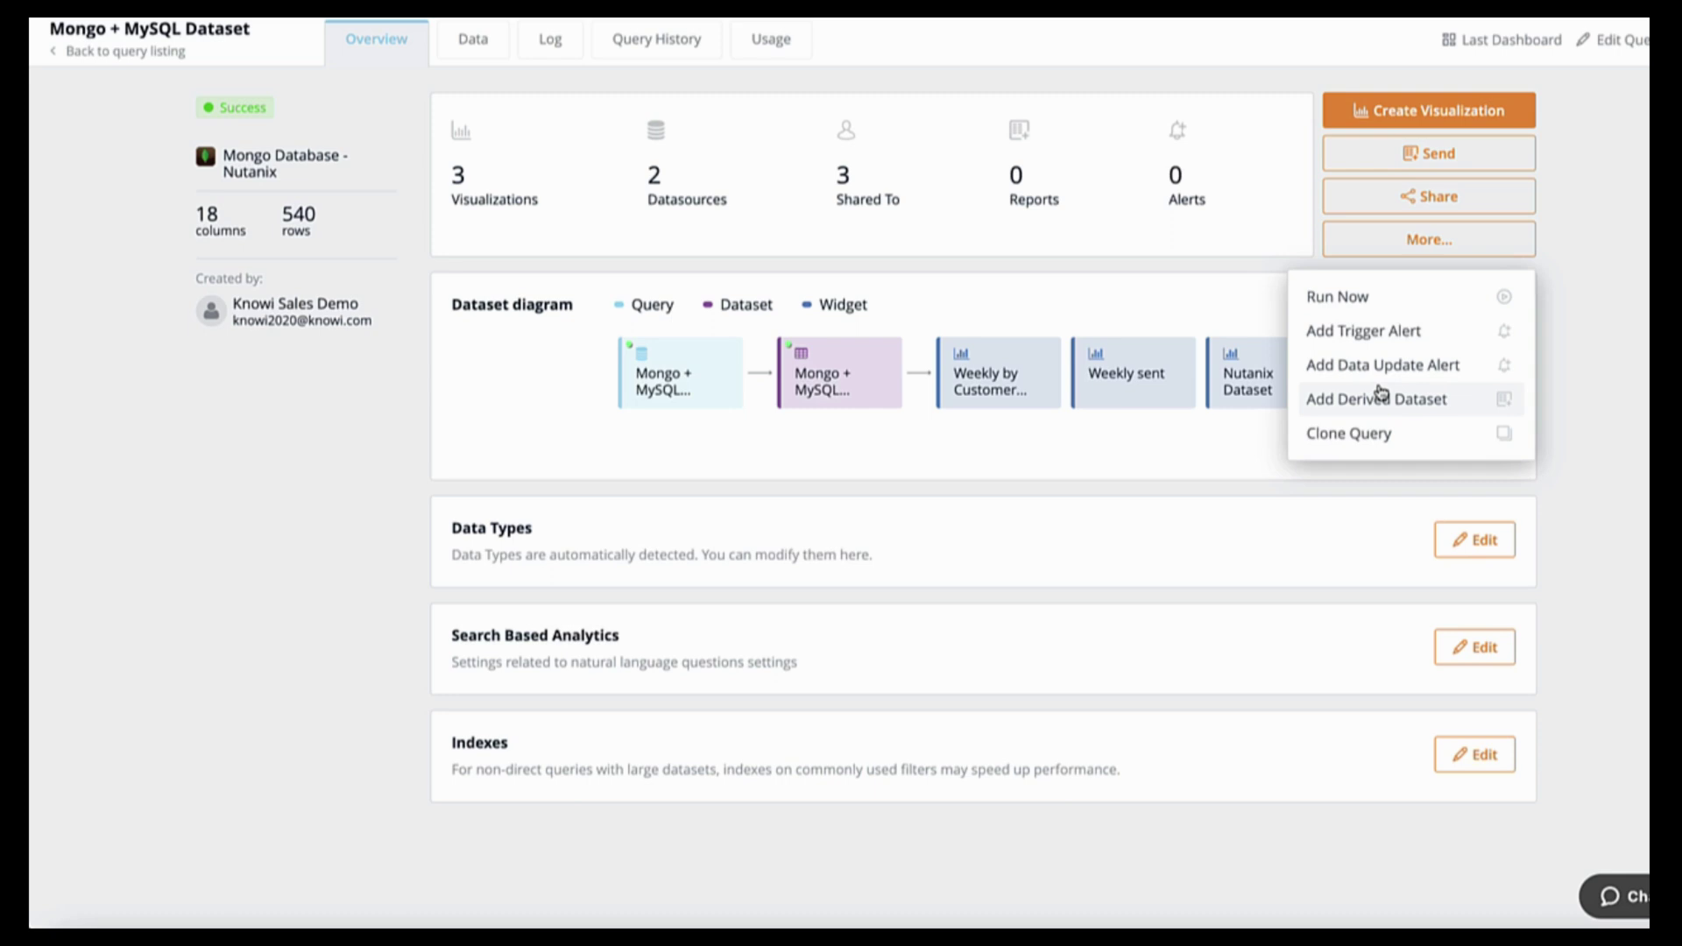
click(1441, 457)
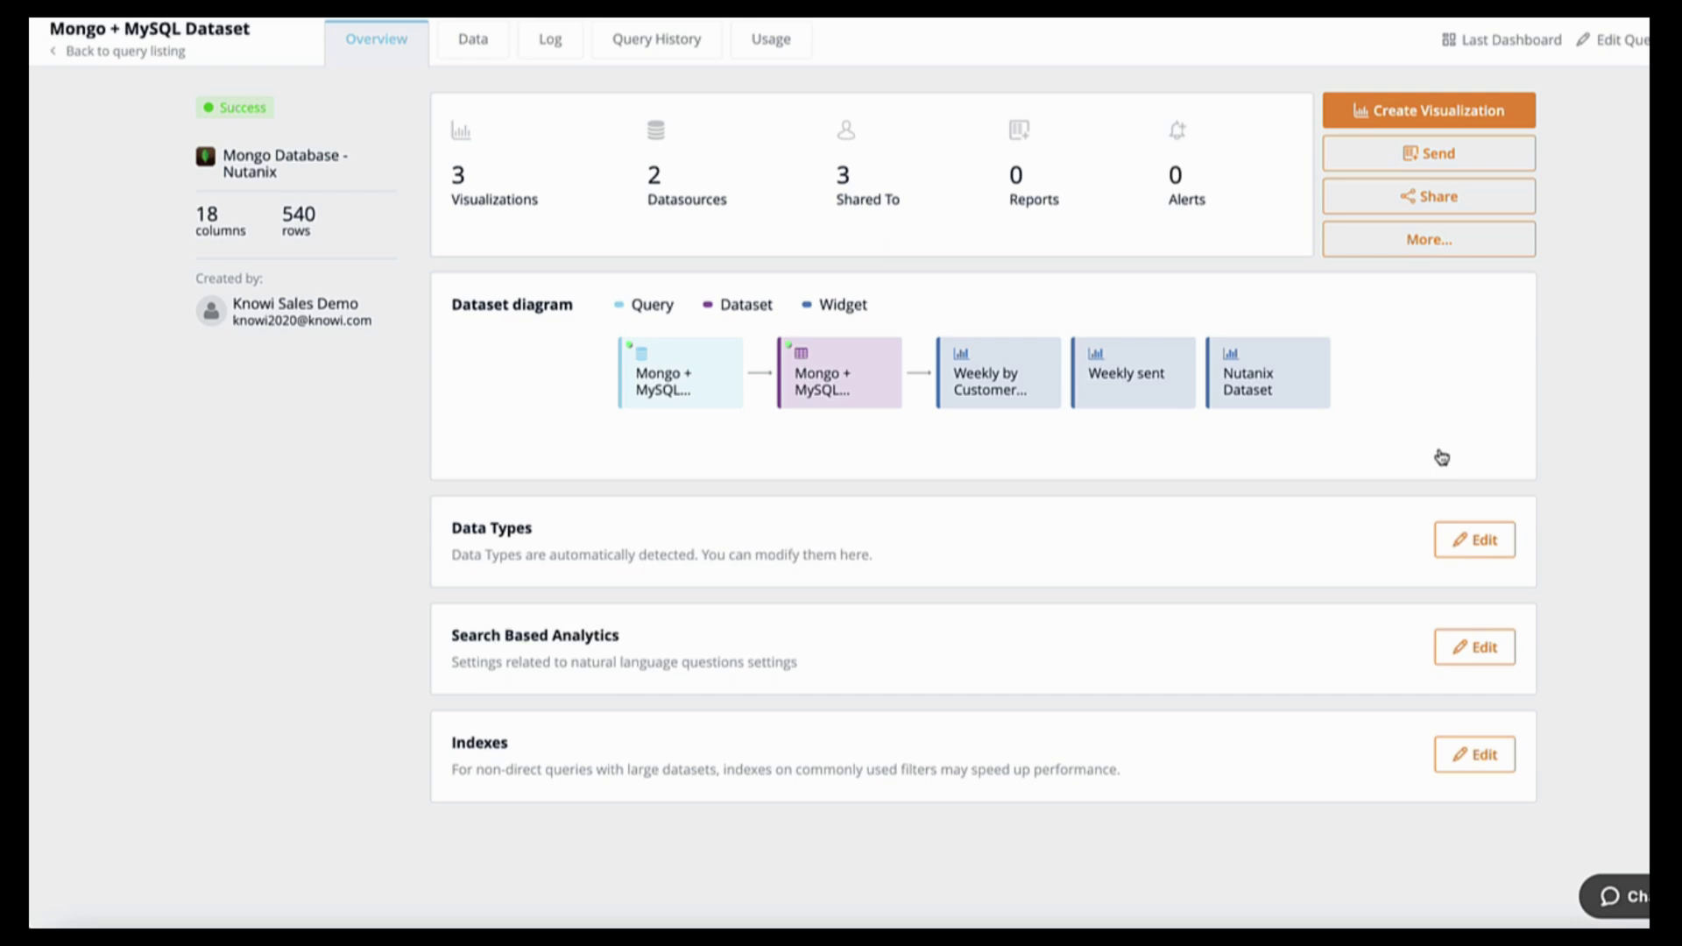
Step: Ask 'sent volume by customer' in a new visualization and view the resulting pie chart of 6 customers
click(1417, 111)
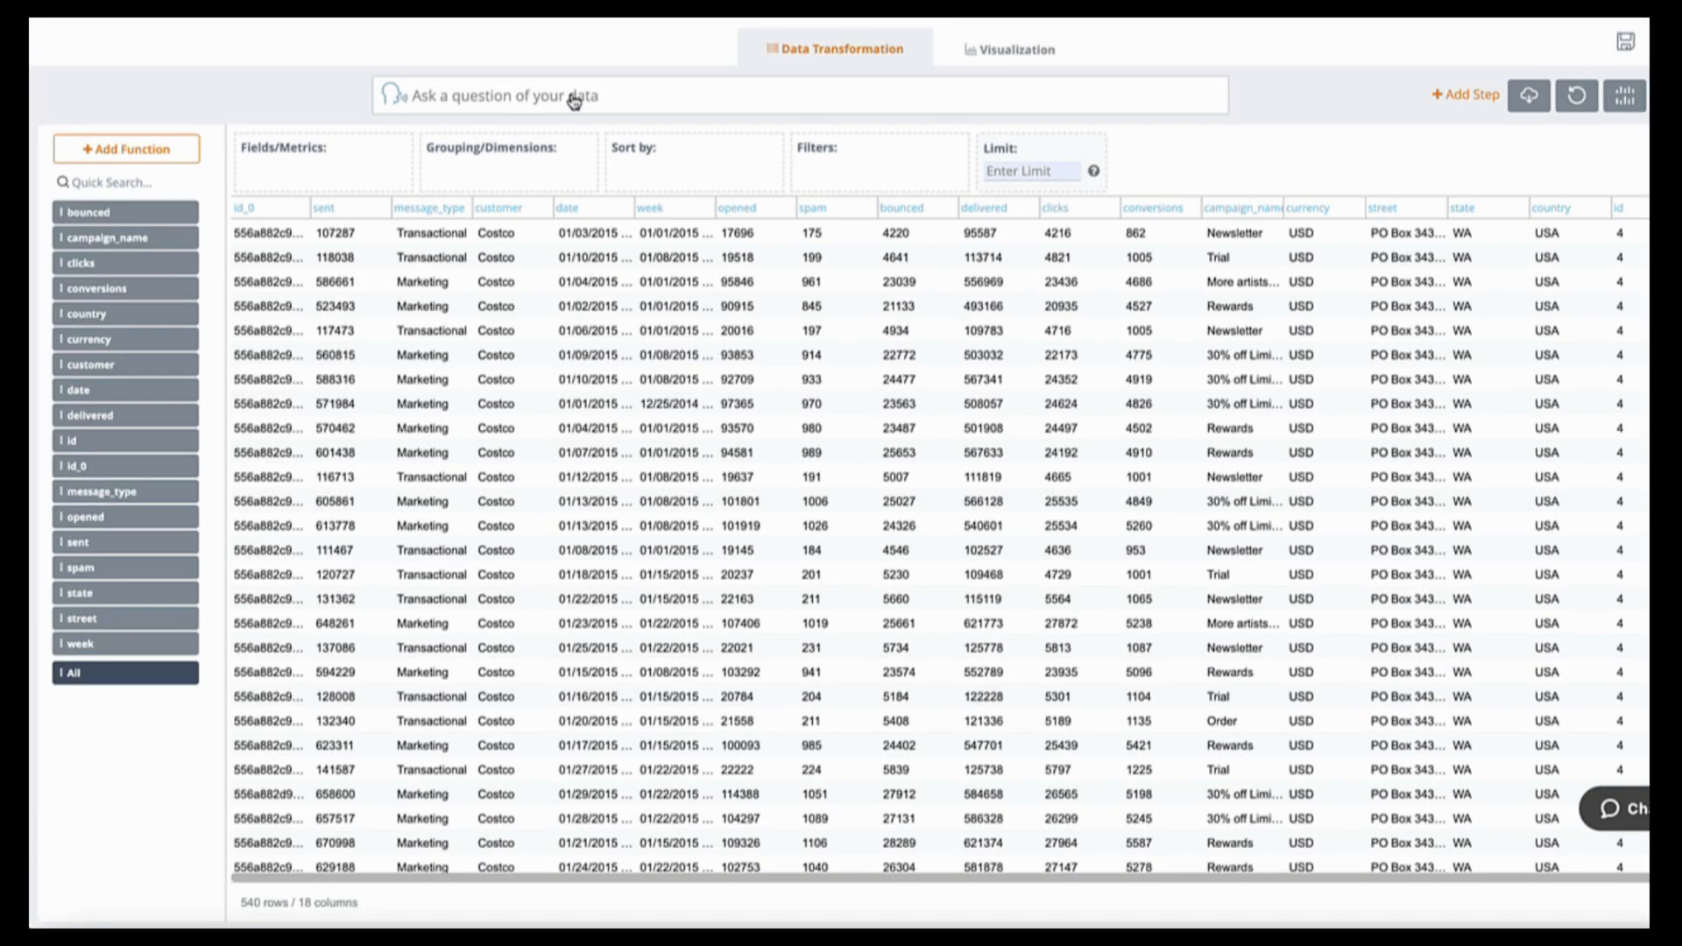
click(574, 98)
text(sent v)
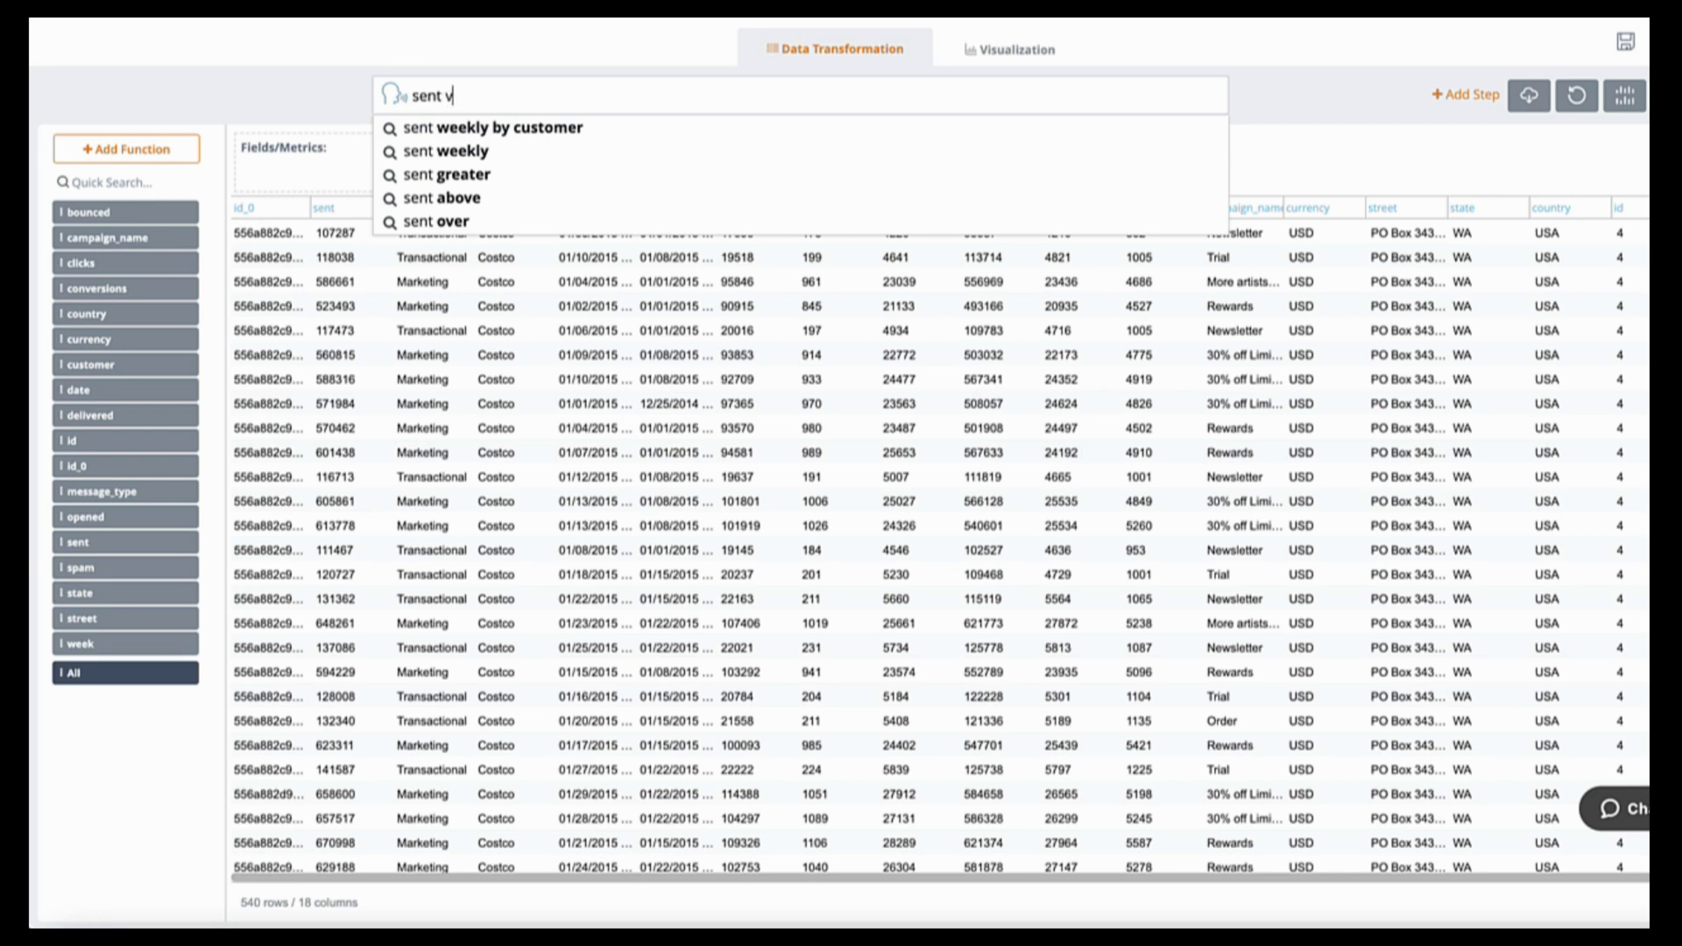
text(olume by cust)
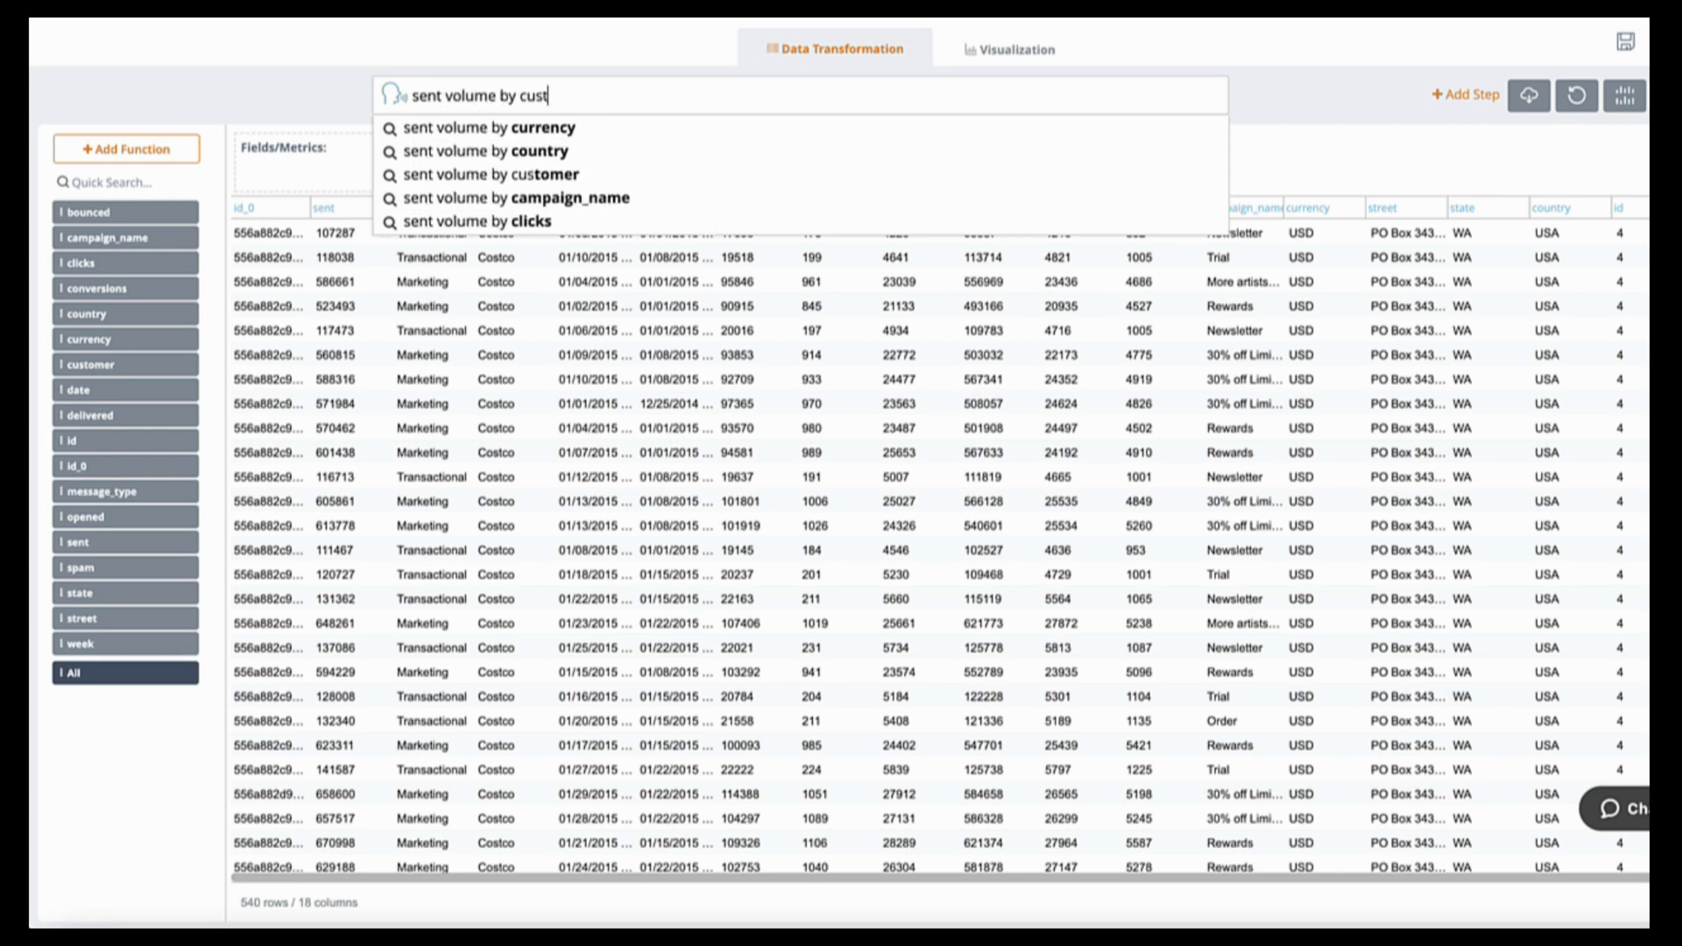
text(omer)
key(Return)
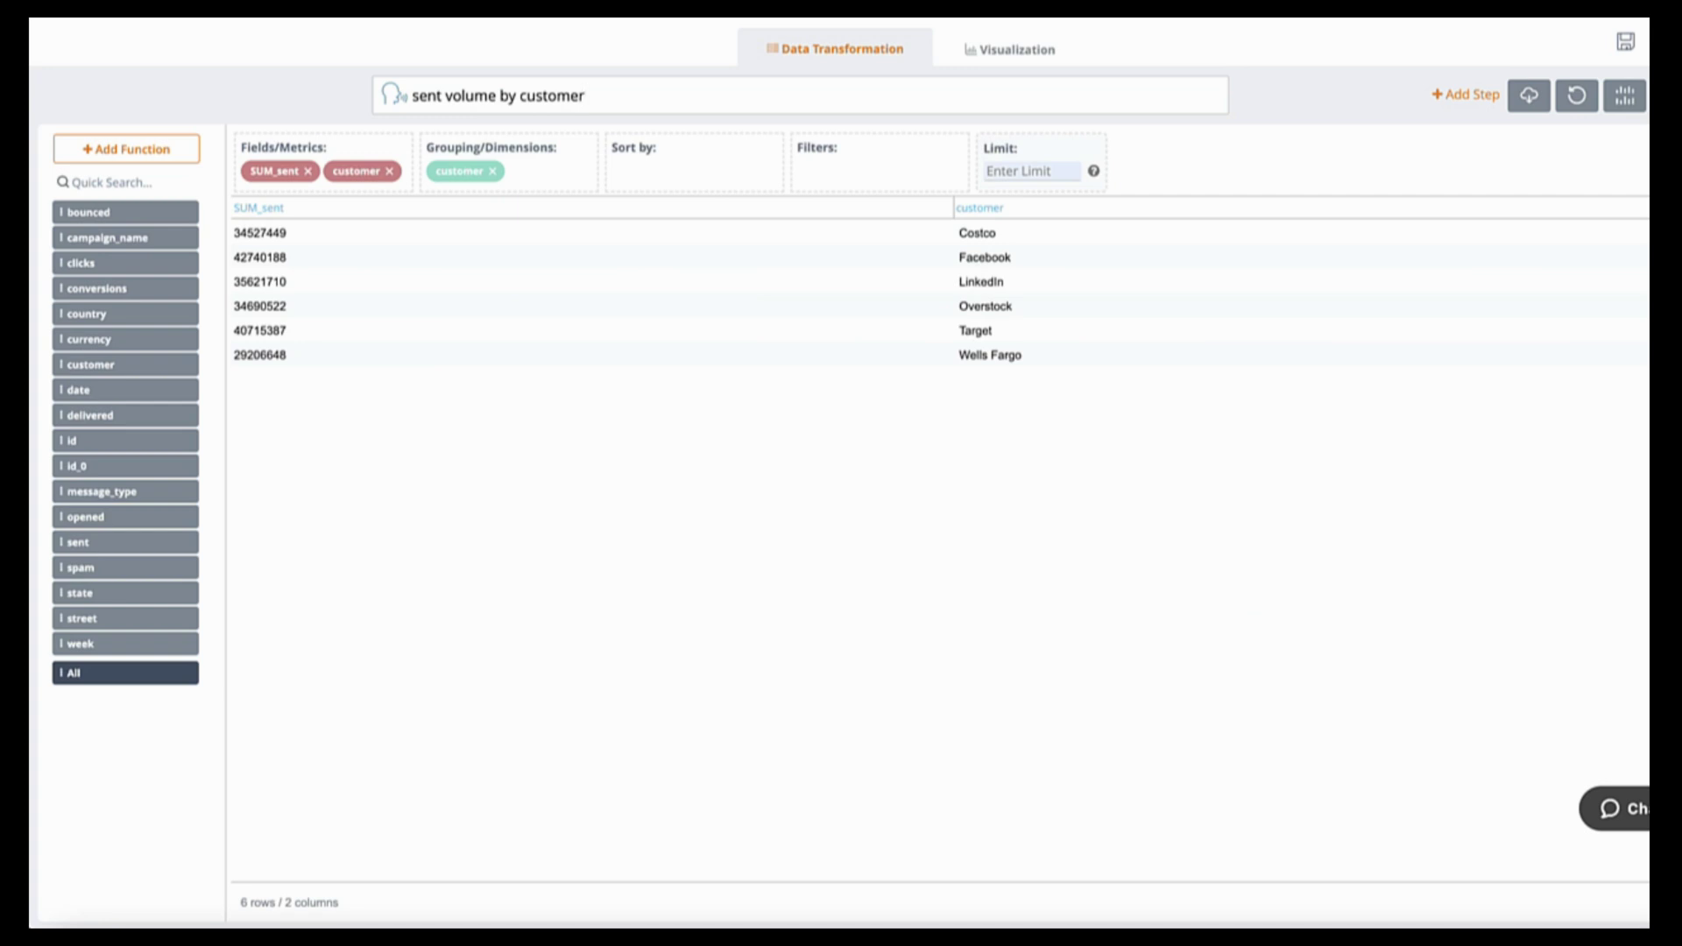
click(1014, 53)
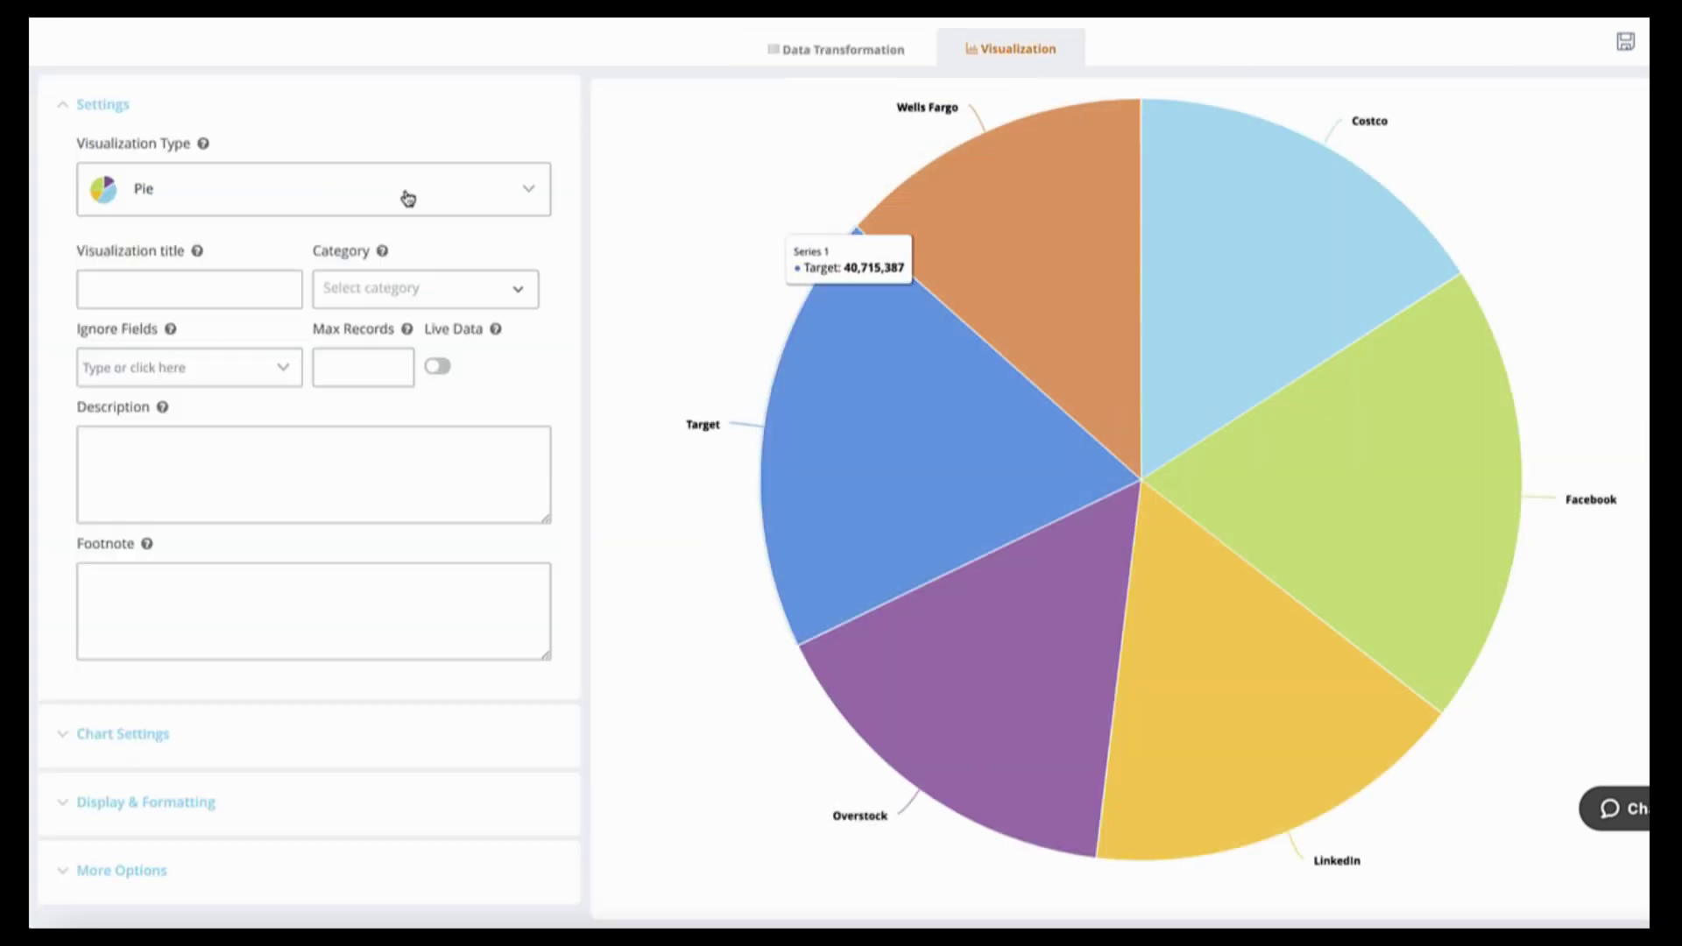
Step: Change the chart to a Donut and save it as widget 'Sent Volume By Customer' on the Volumes dashboard
click(408, 198)
click(133, 367)
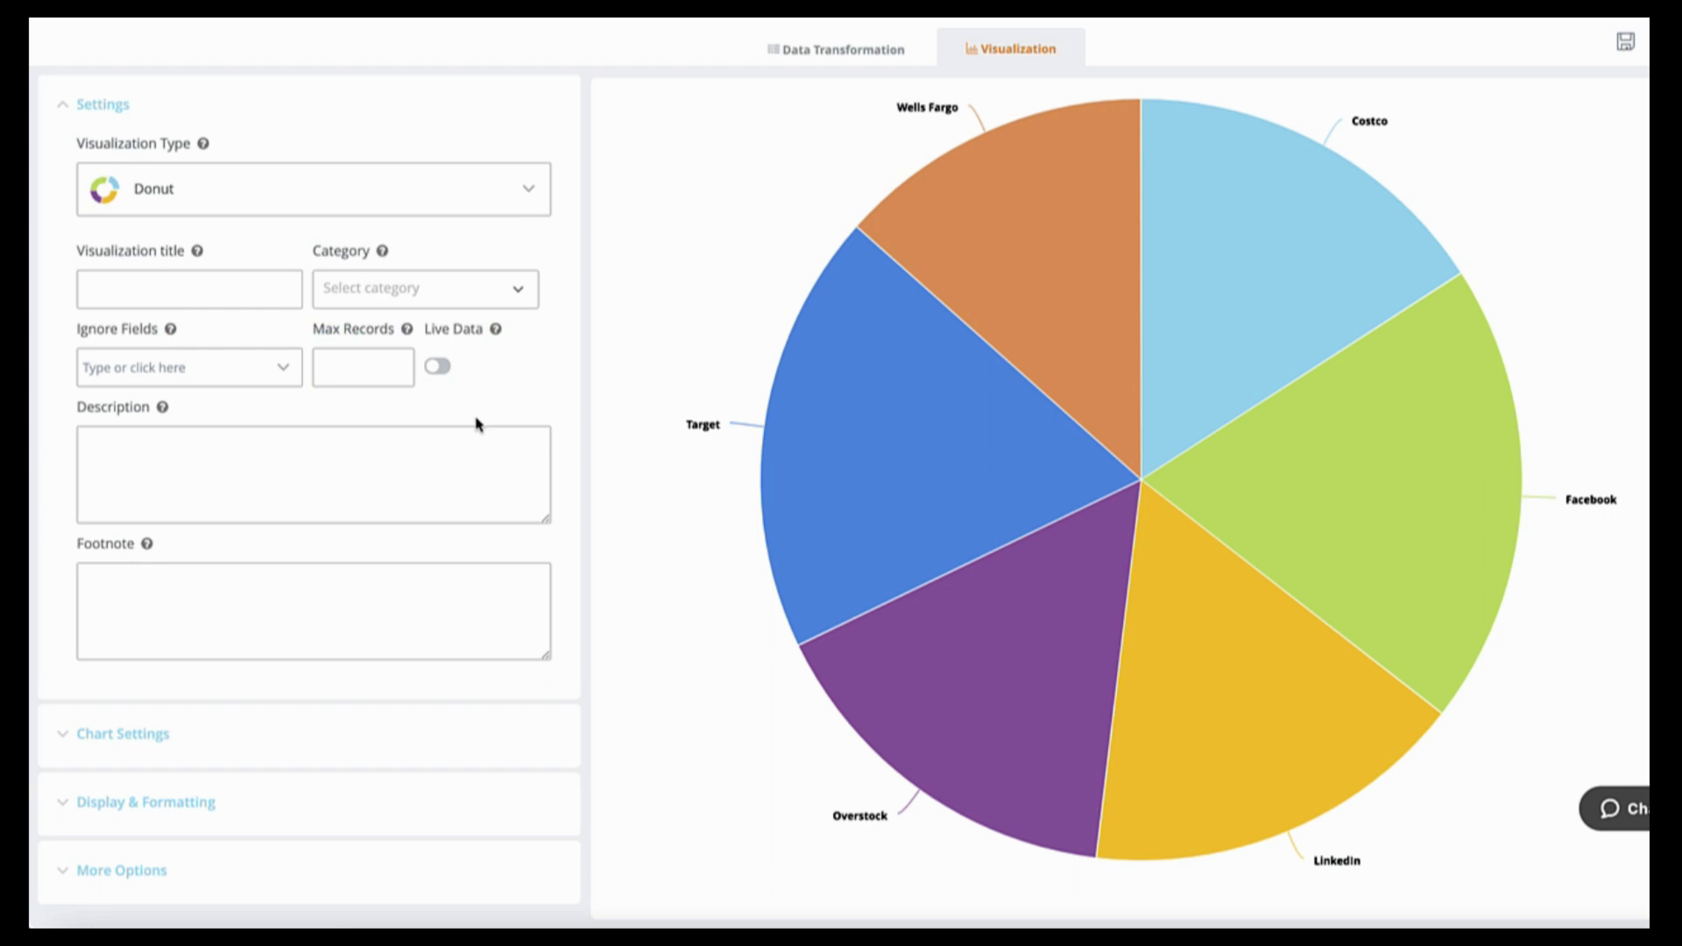
click(1625, 42)
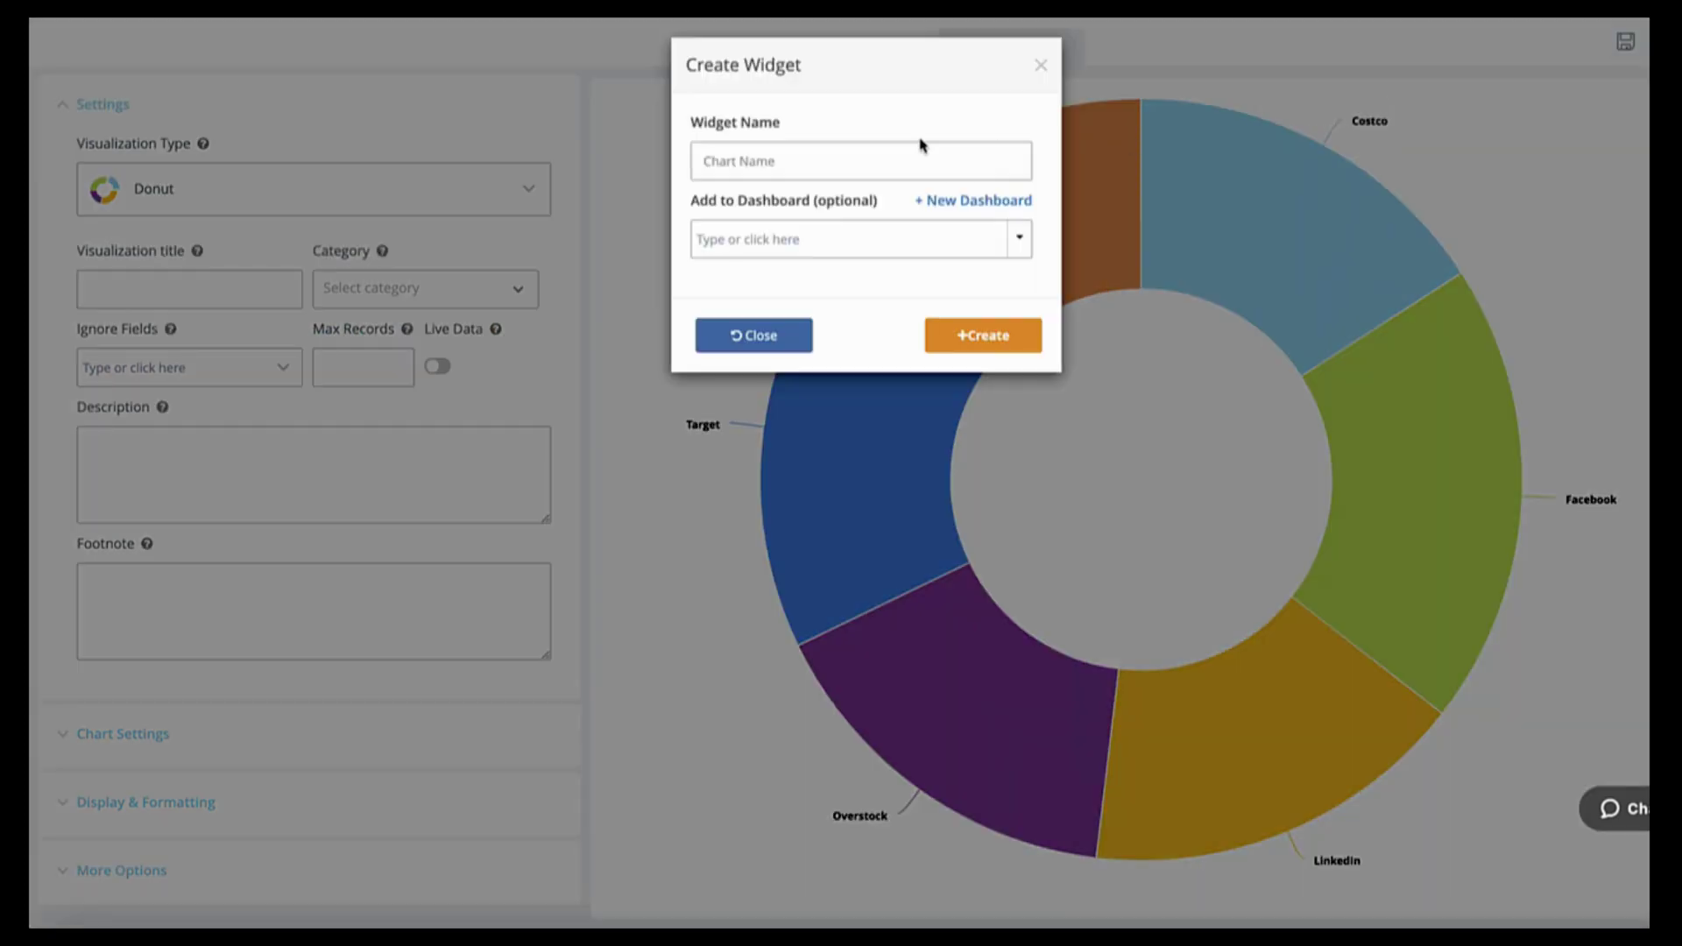
click(833, 164)
text(Sent Volume By Customer)
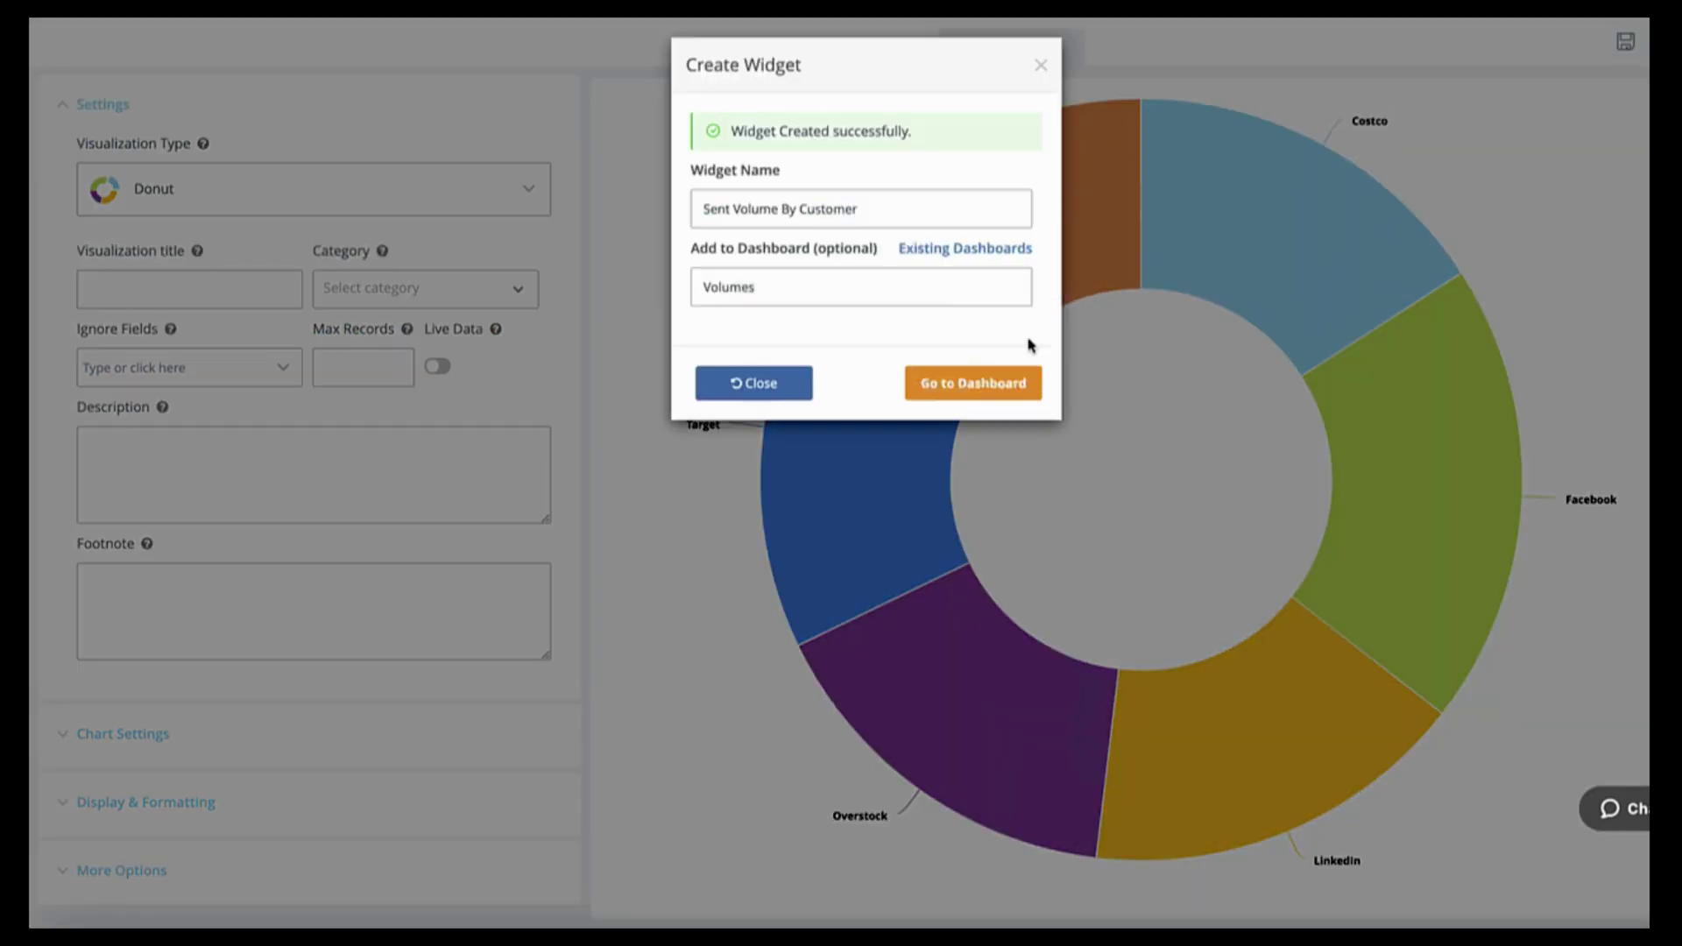
click(989, 392)
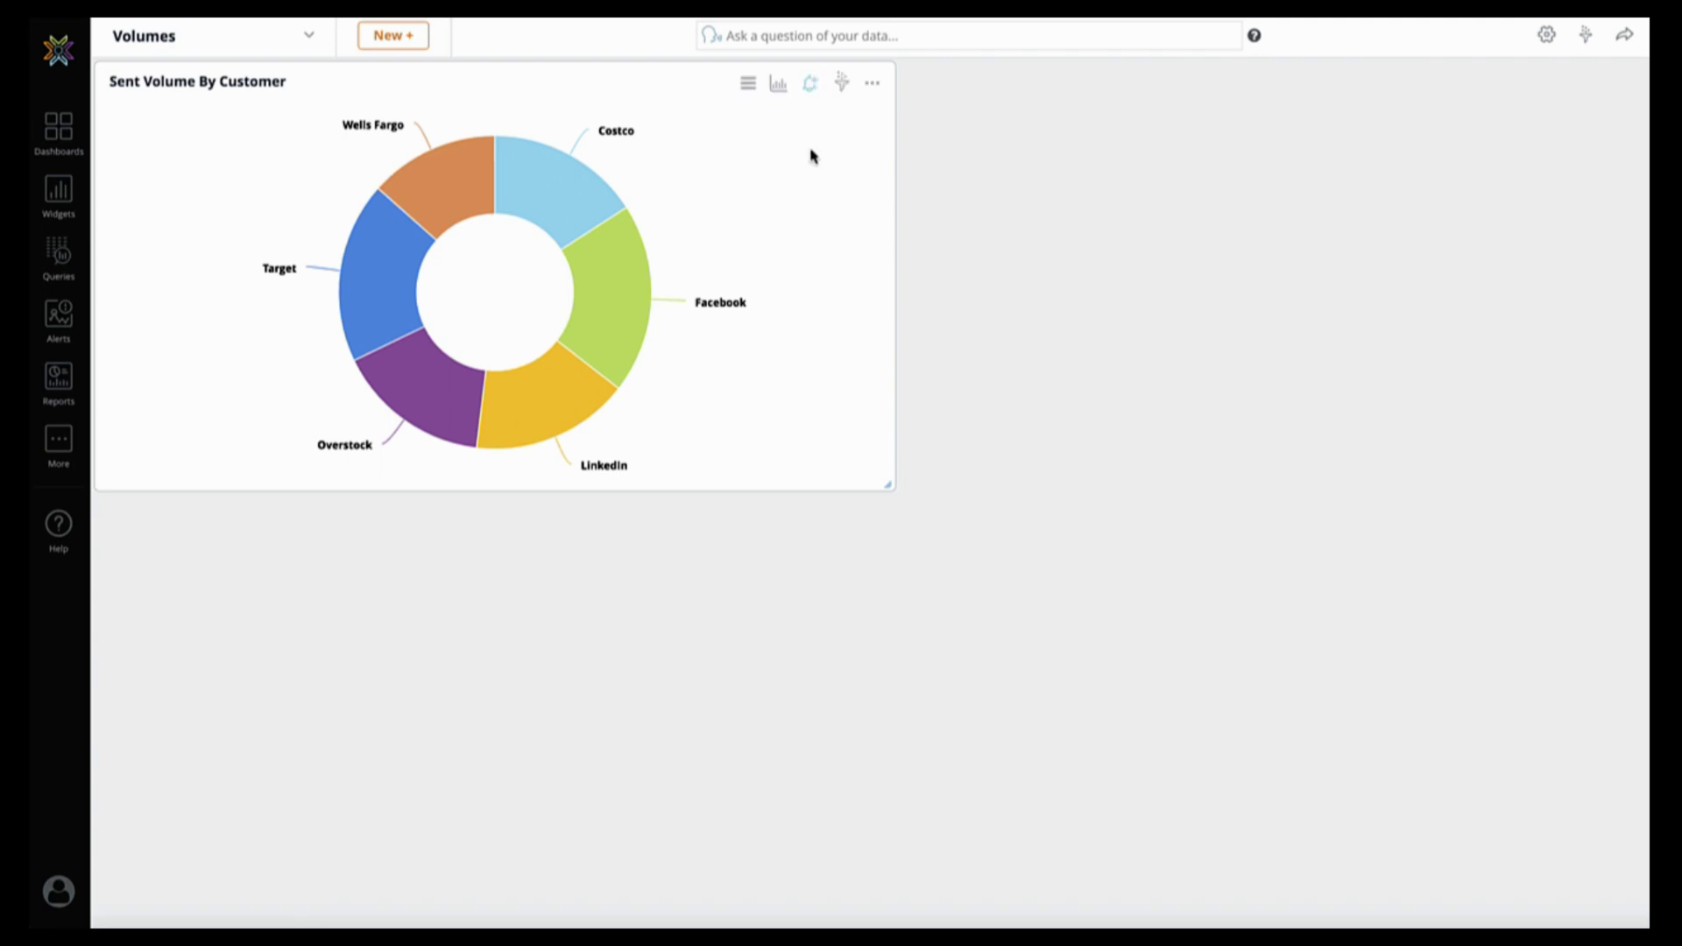
Step: Add week as a grouping dimension, without date grouping, to the customer volume widget
click(779, 84)
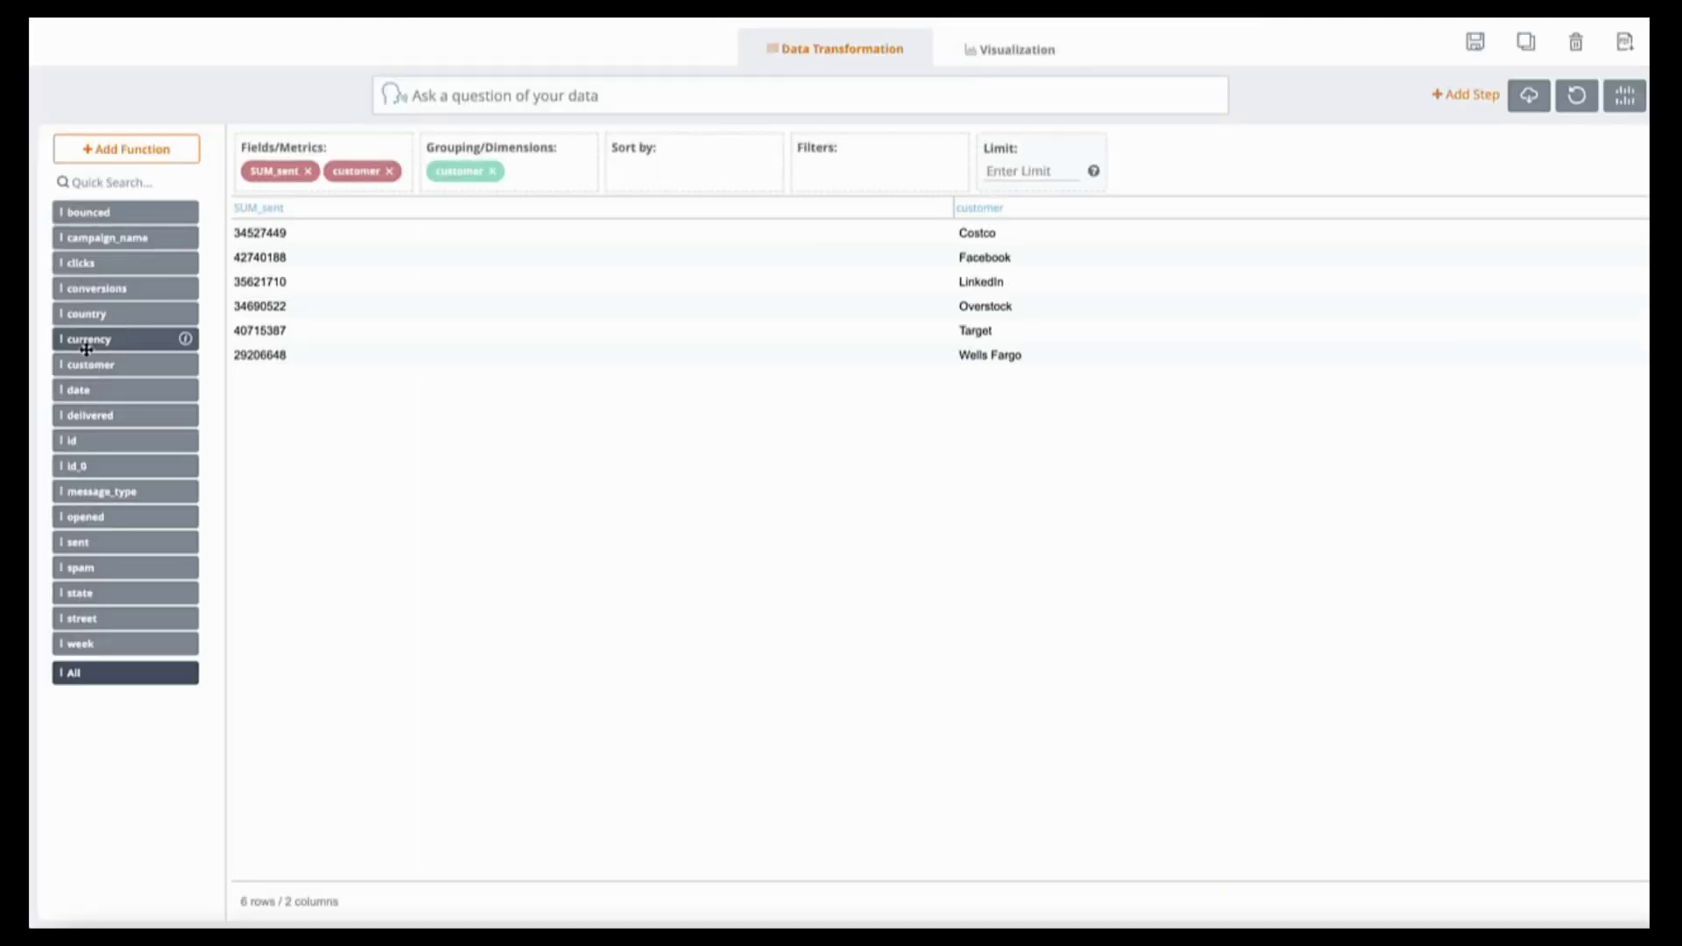
drag(81, 645, 509, 178)
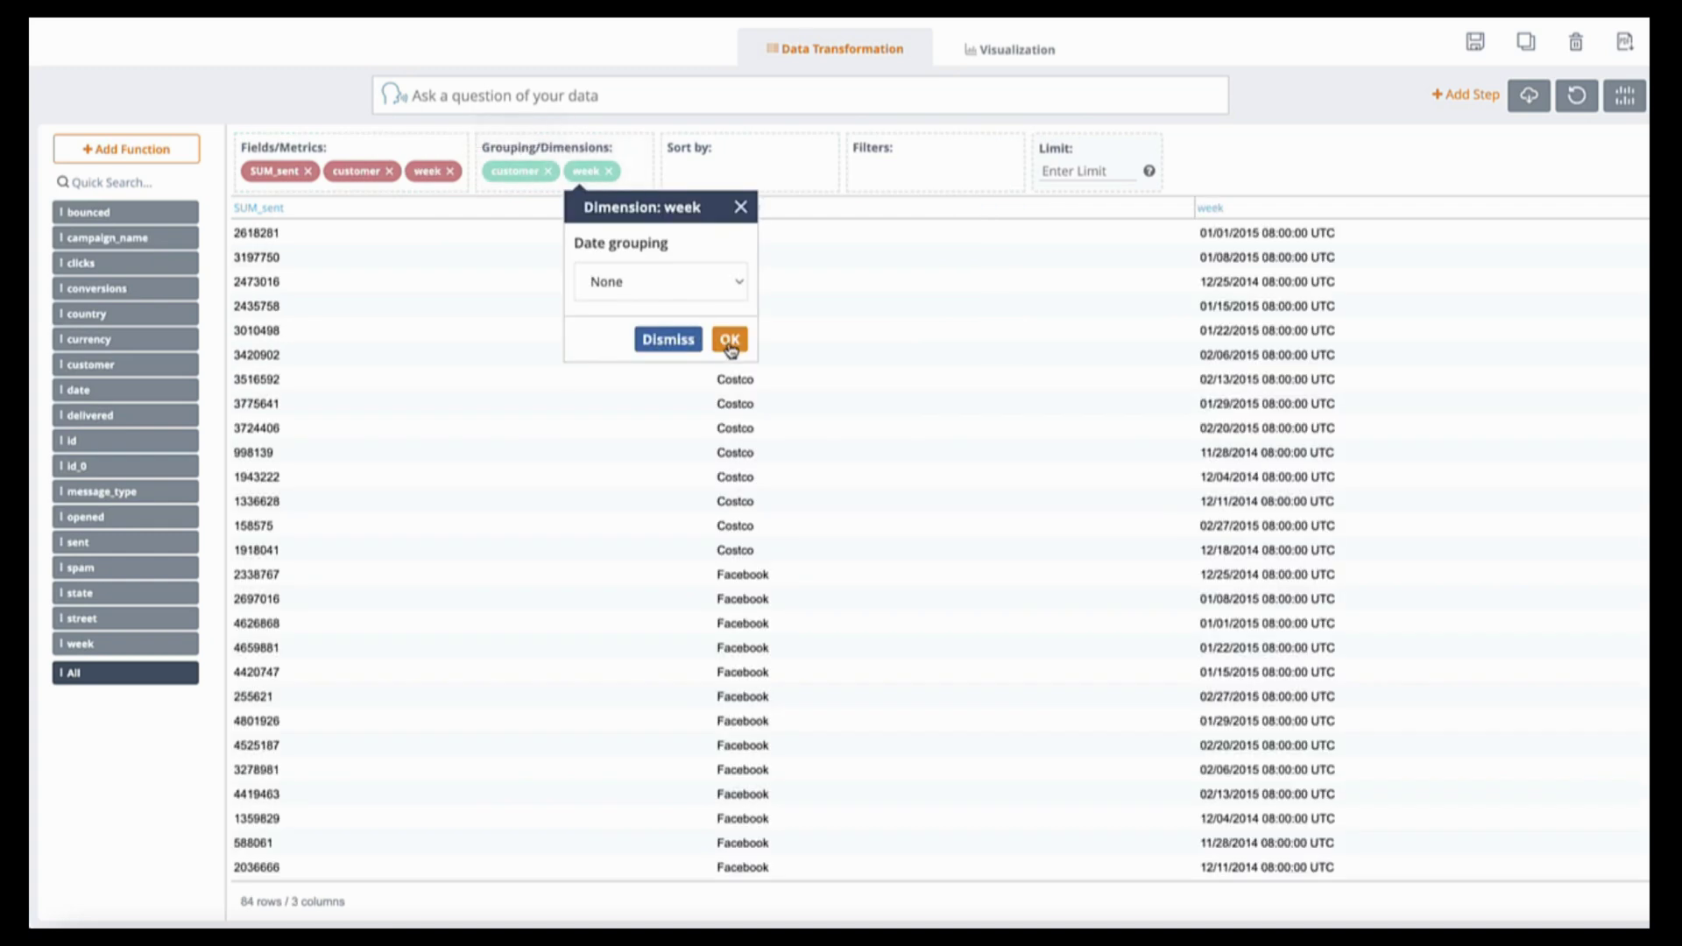
click(731, 342)
click(1037, 31)
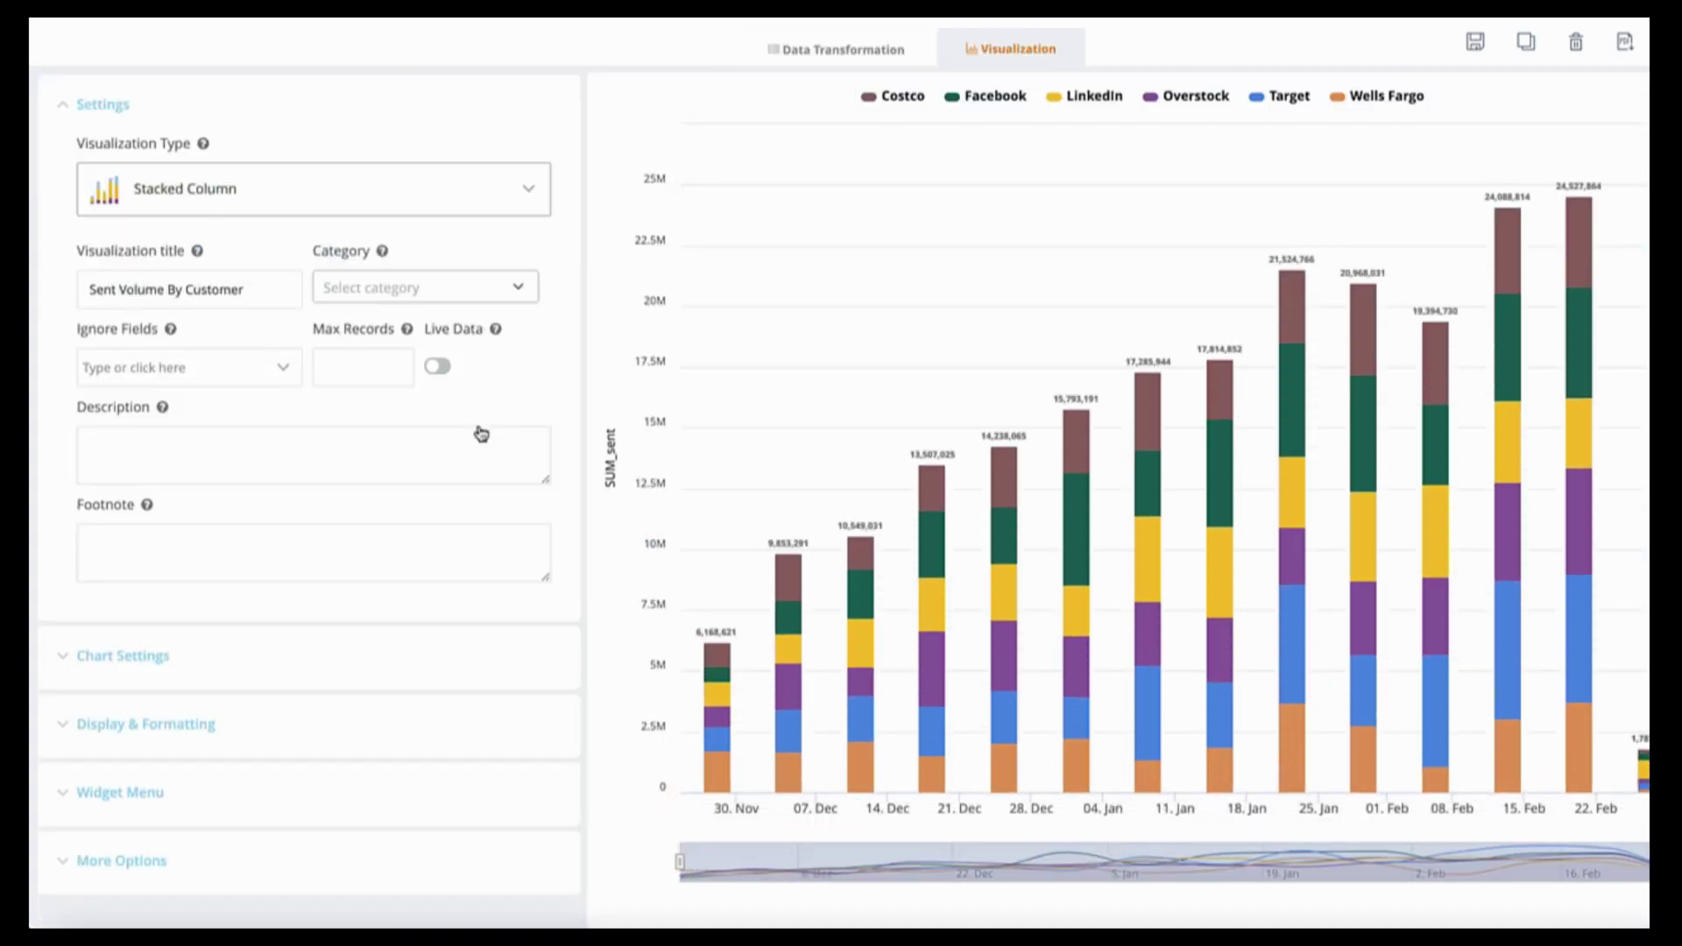
Step: Clone it as 'Sent Volume By Customer Weekly', add it to Volumes, and enlarge both widgets
click(1525, 41)
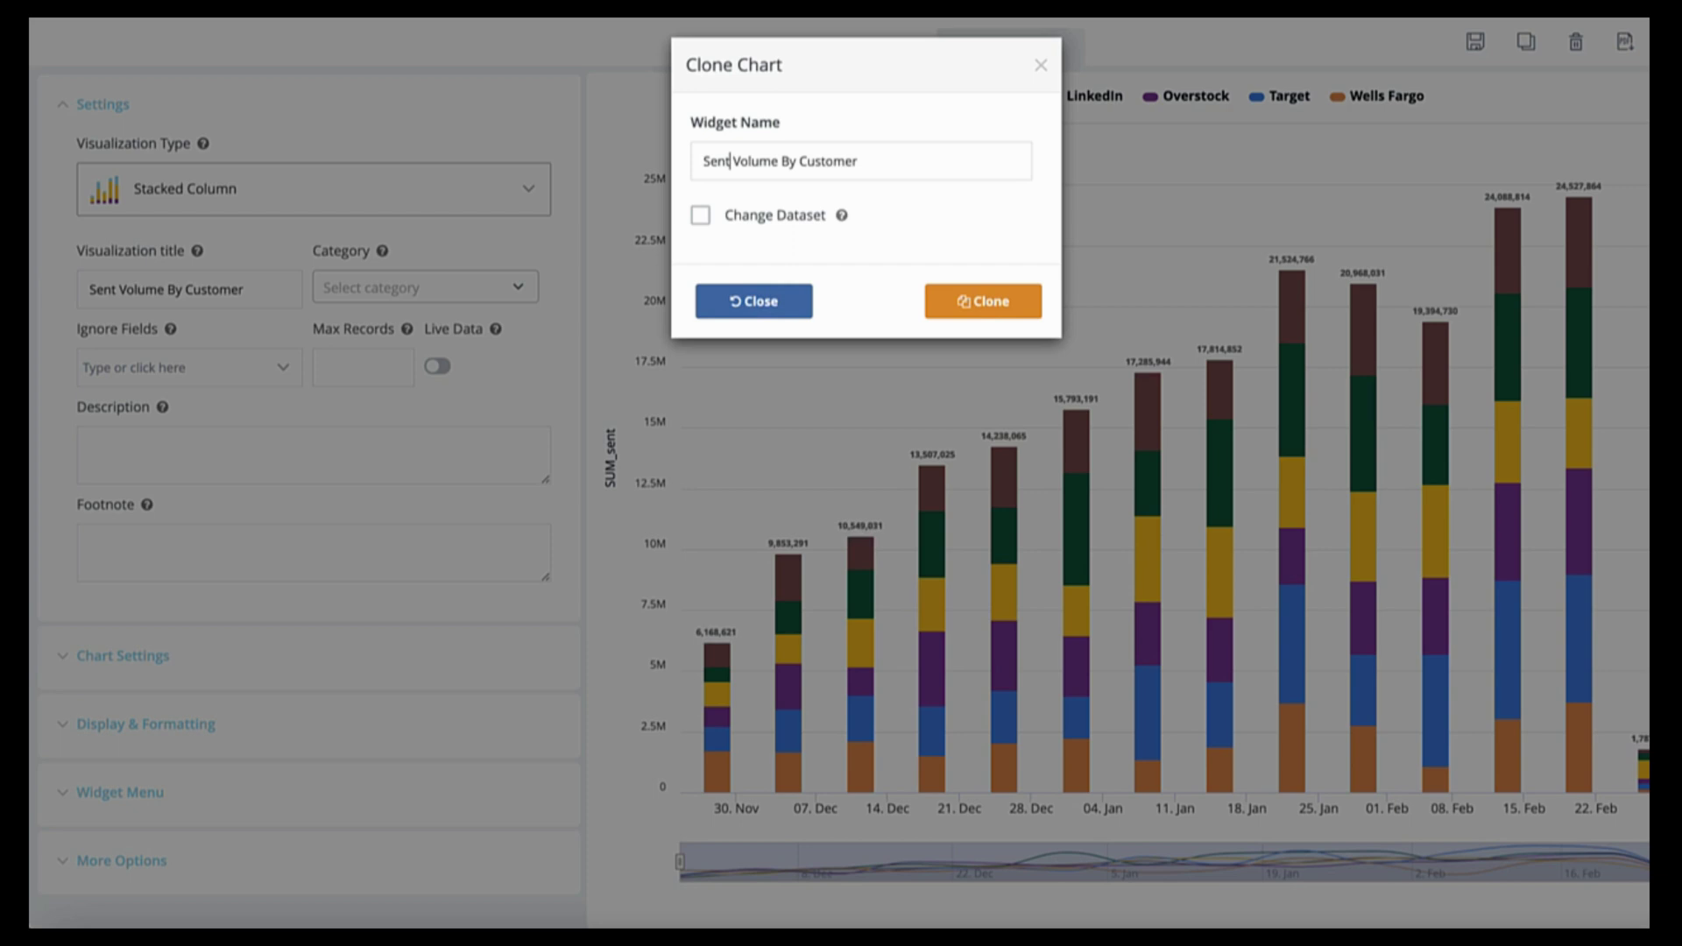
text(Weekly)
click(983, 307)
click(1029, 346)
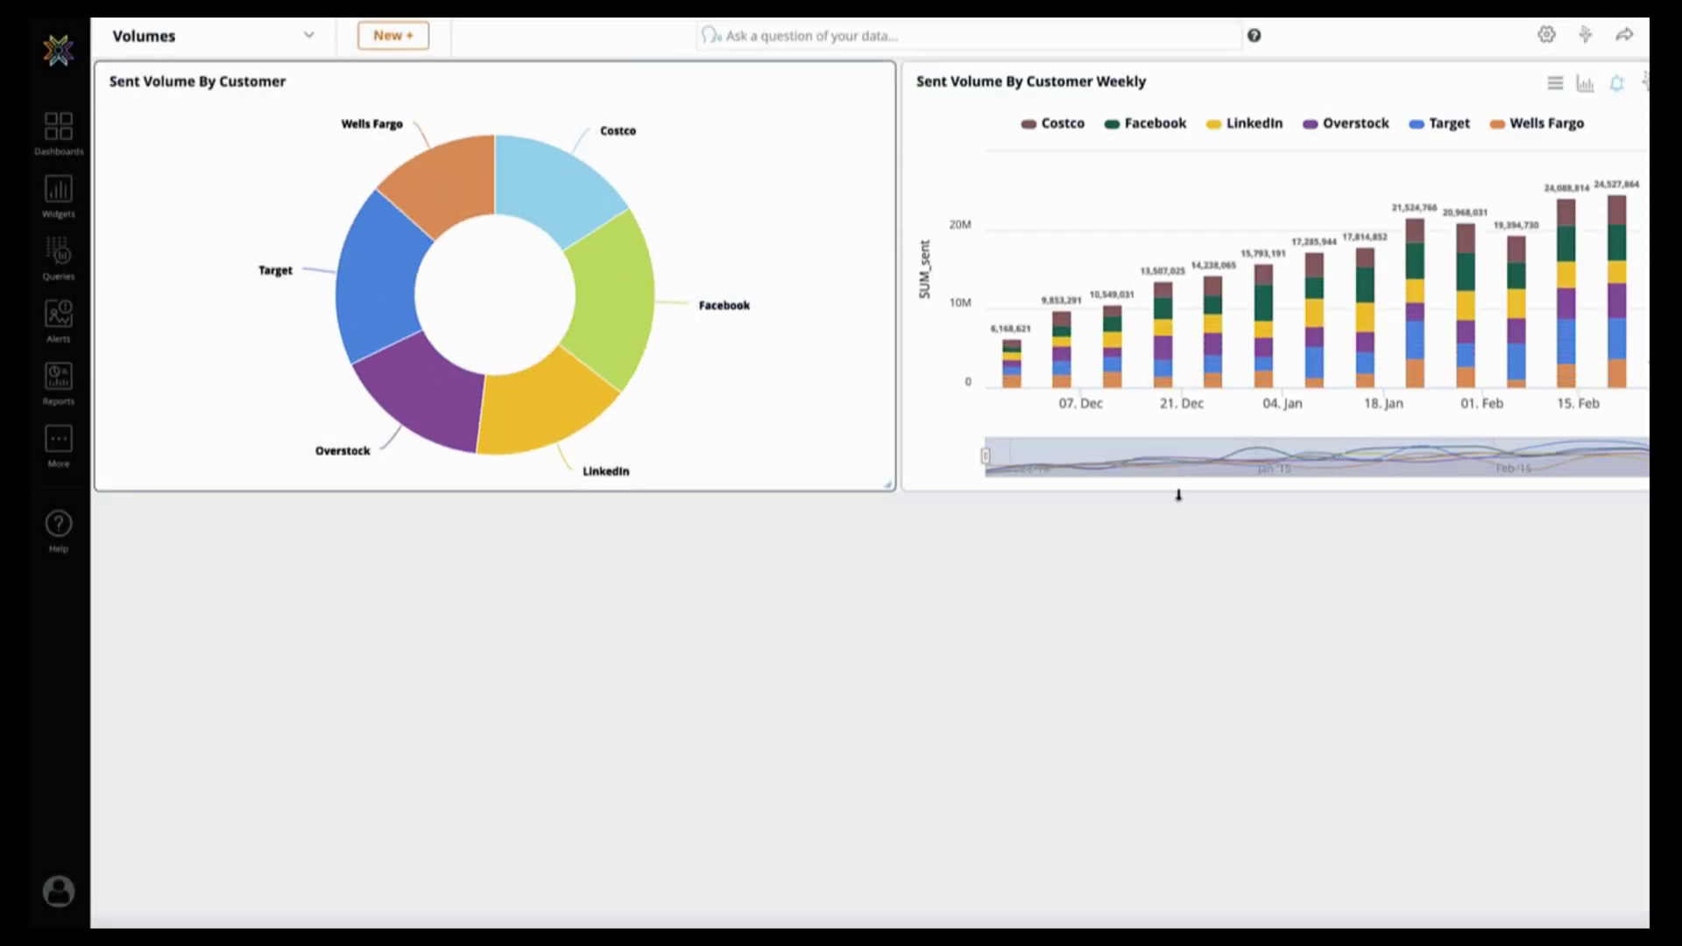
drag(1178, 495, 1186, 653)
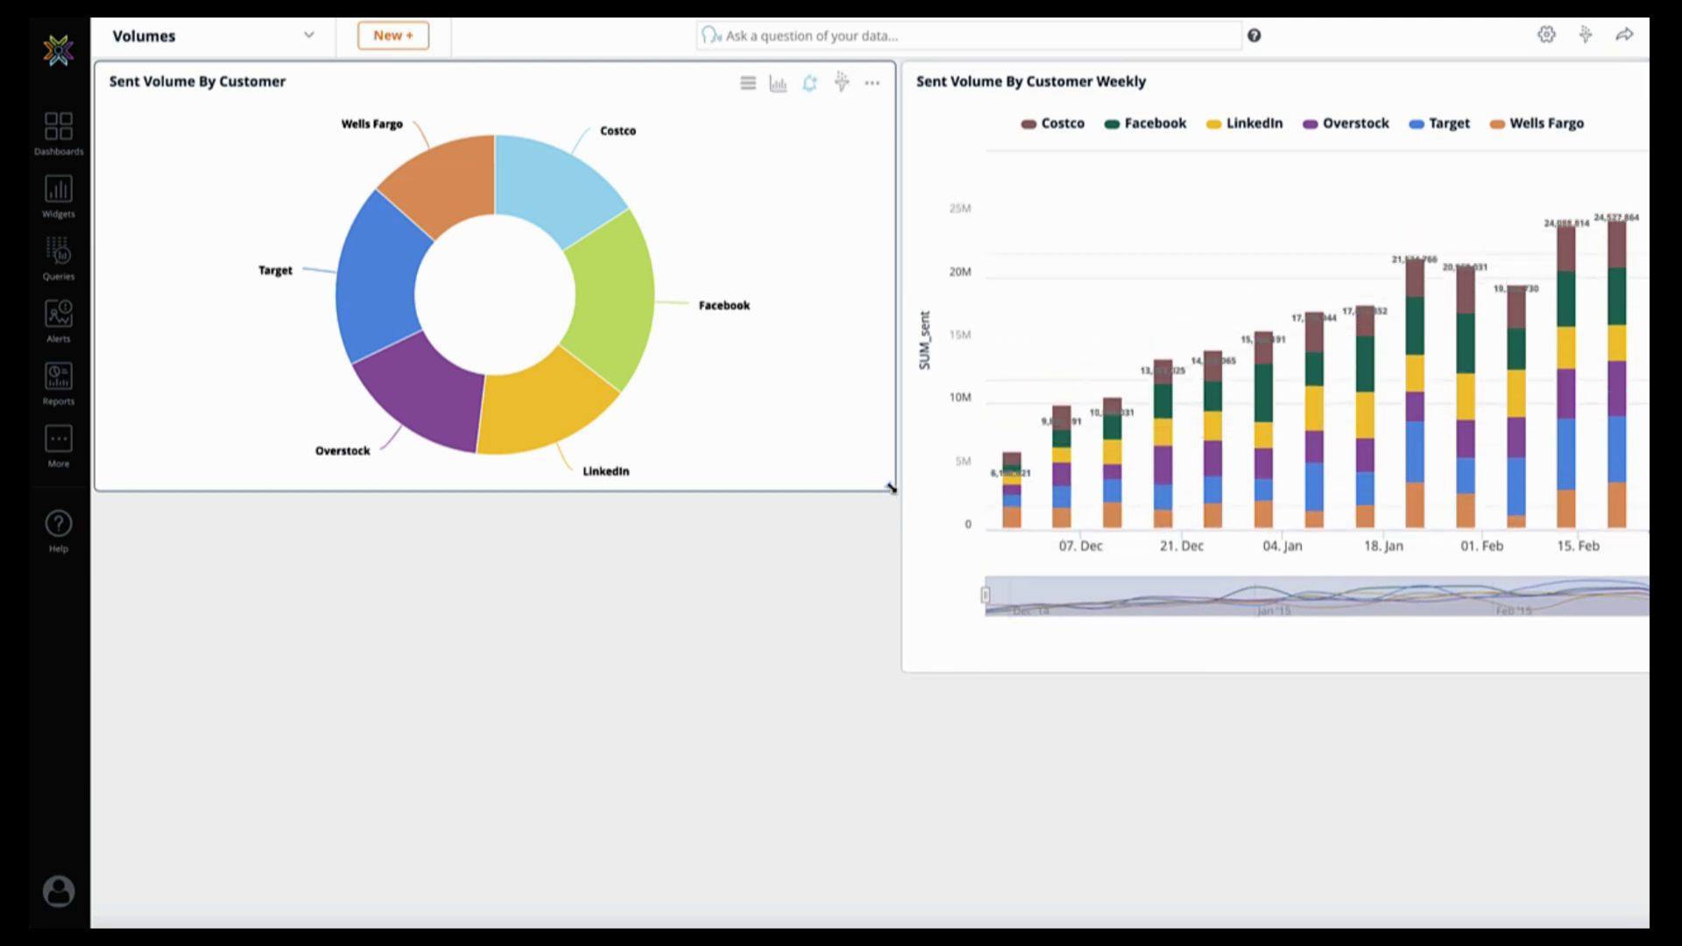
drag(888, 487, 894, 669)
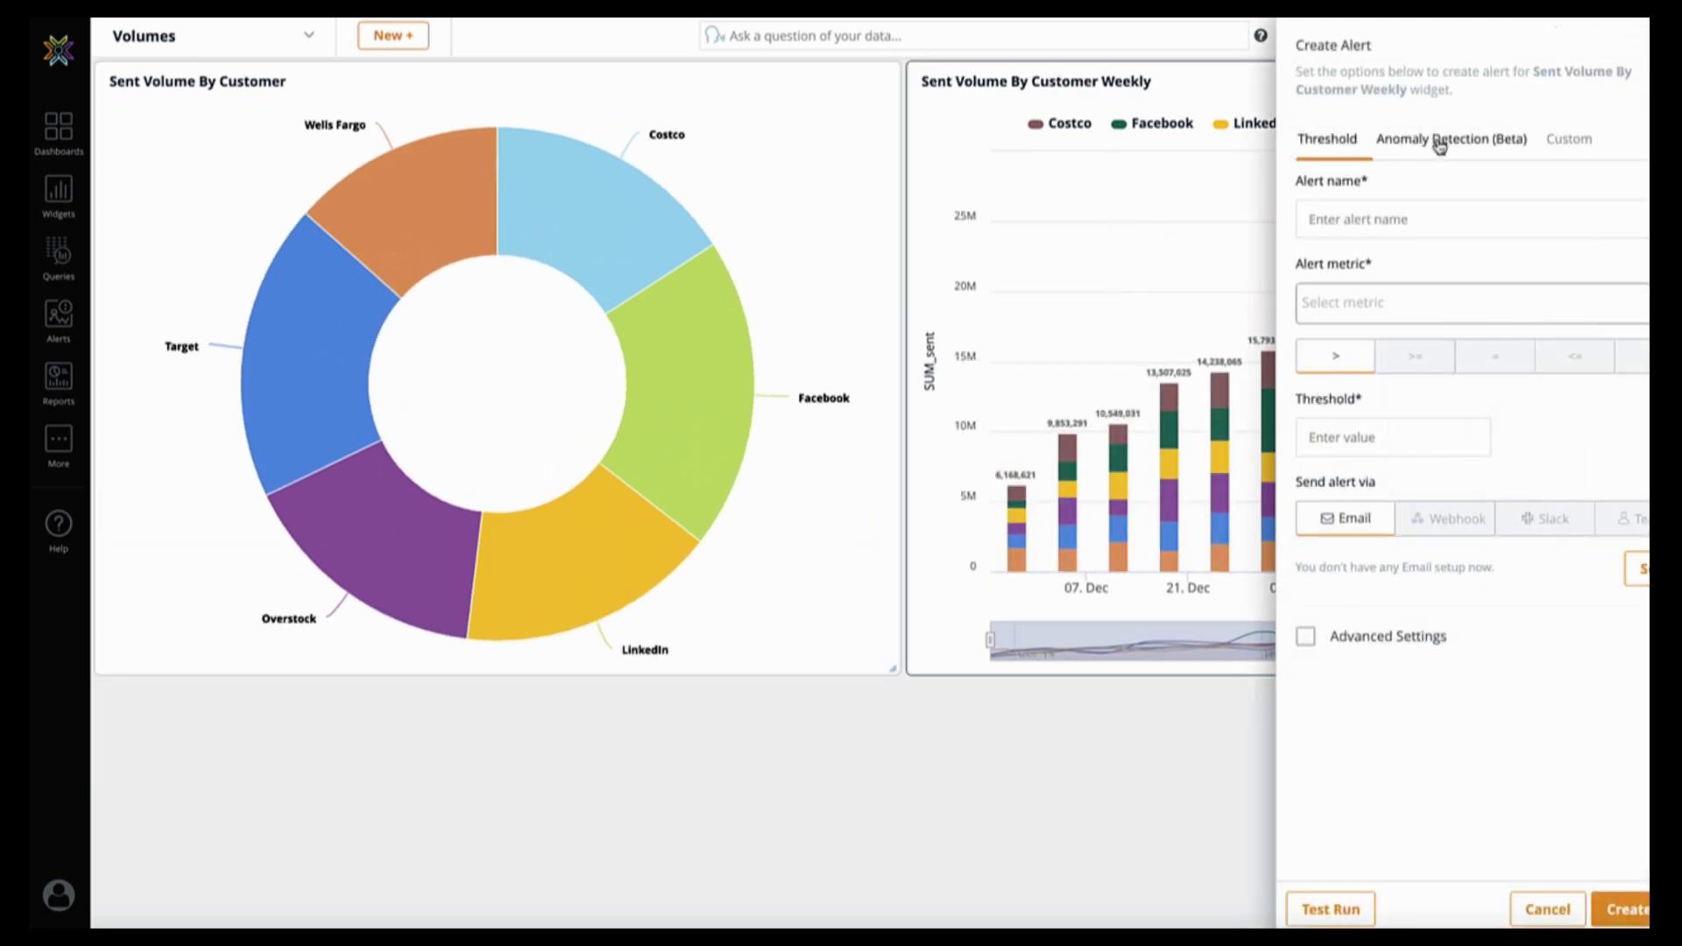
Step: Set up an Anomaly Detection alert on SUM_sent with date field week and dimension customer, and preview it
click(1440, 143)
click(1346, 303)
click(1341, 338)
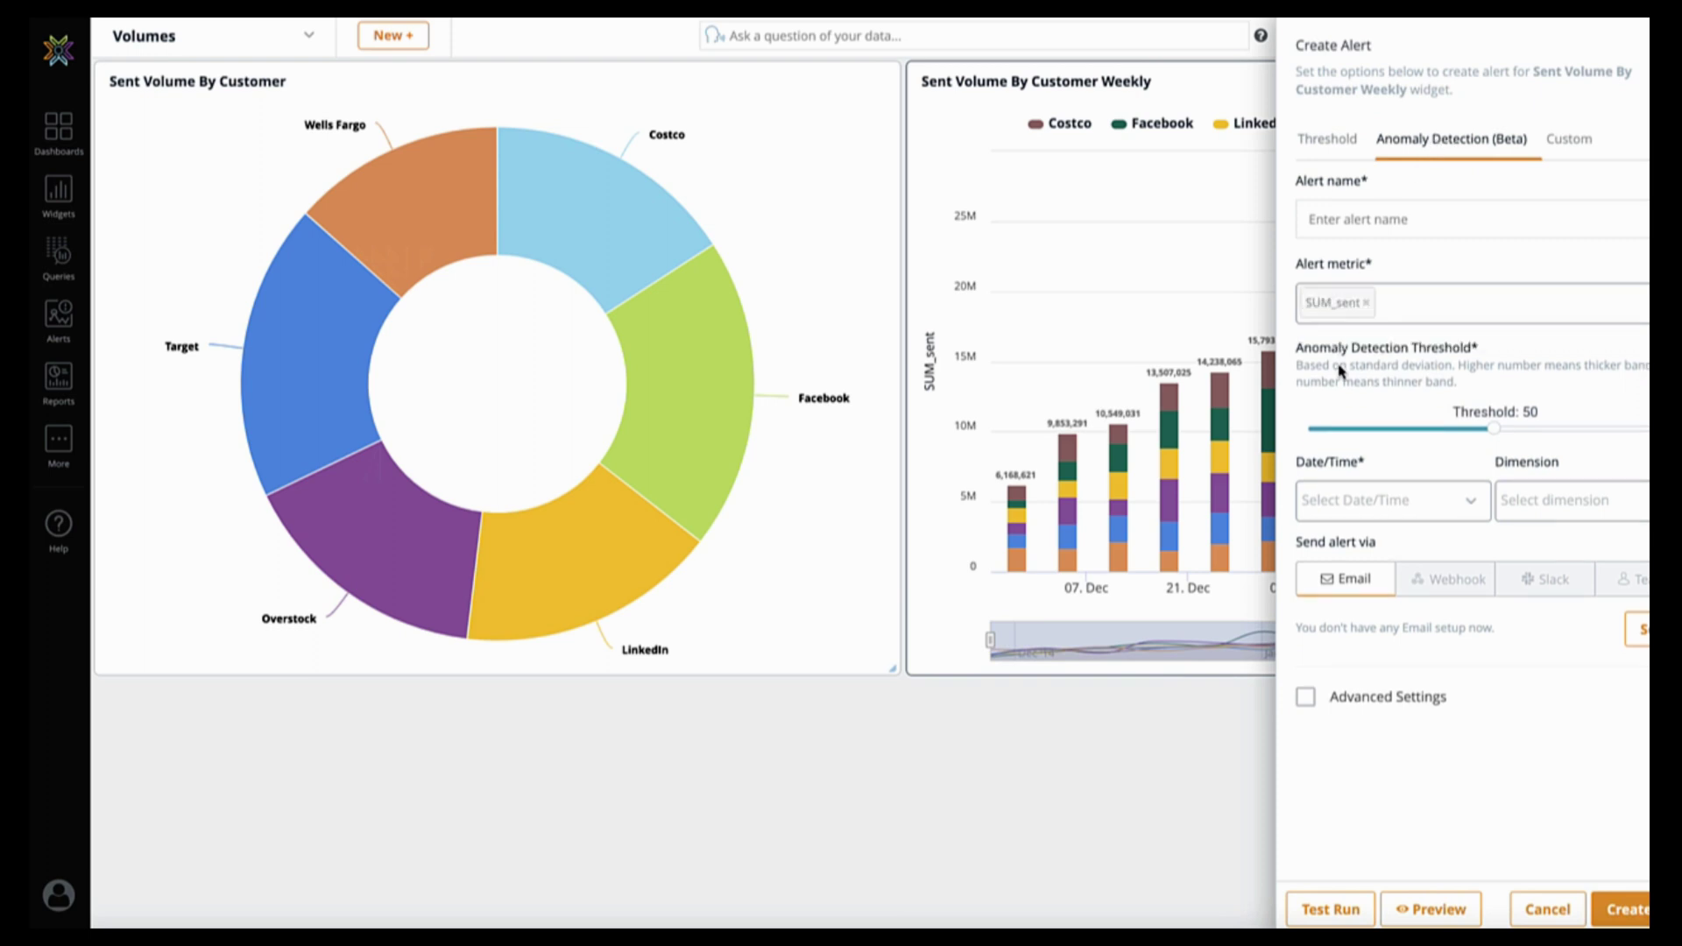
click(1343, 496)
click(1336, 535)
click(1516, 504)
click(1520, 537)
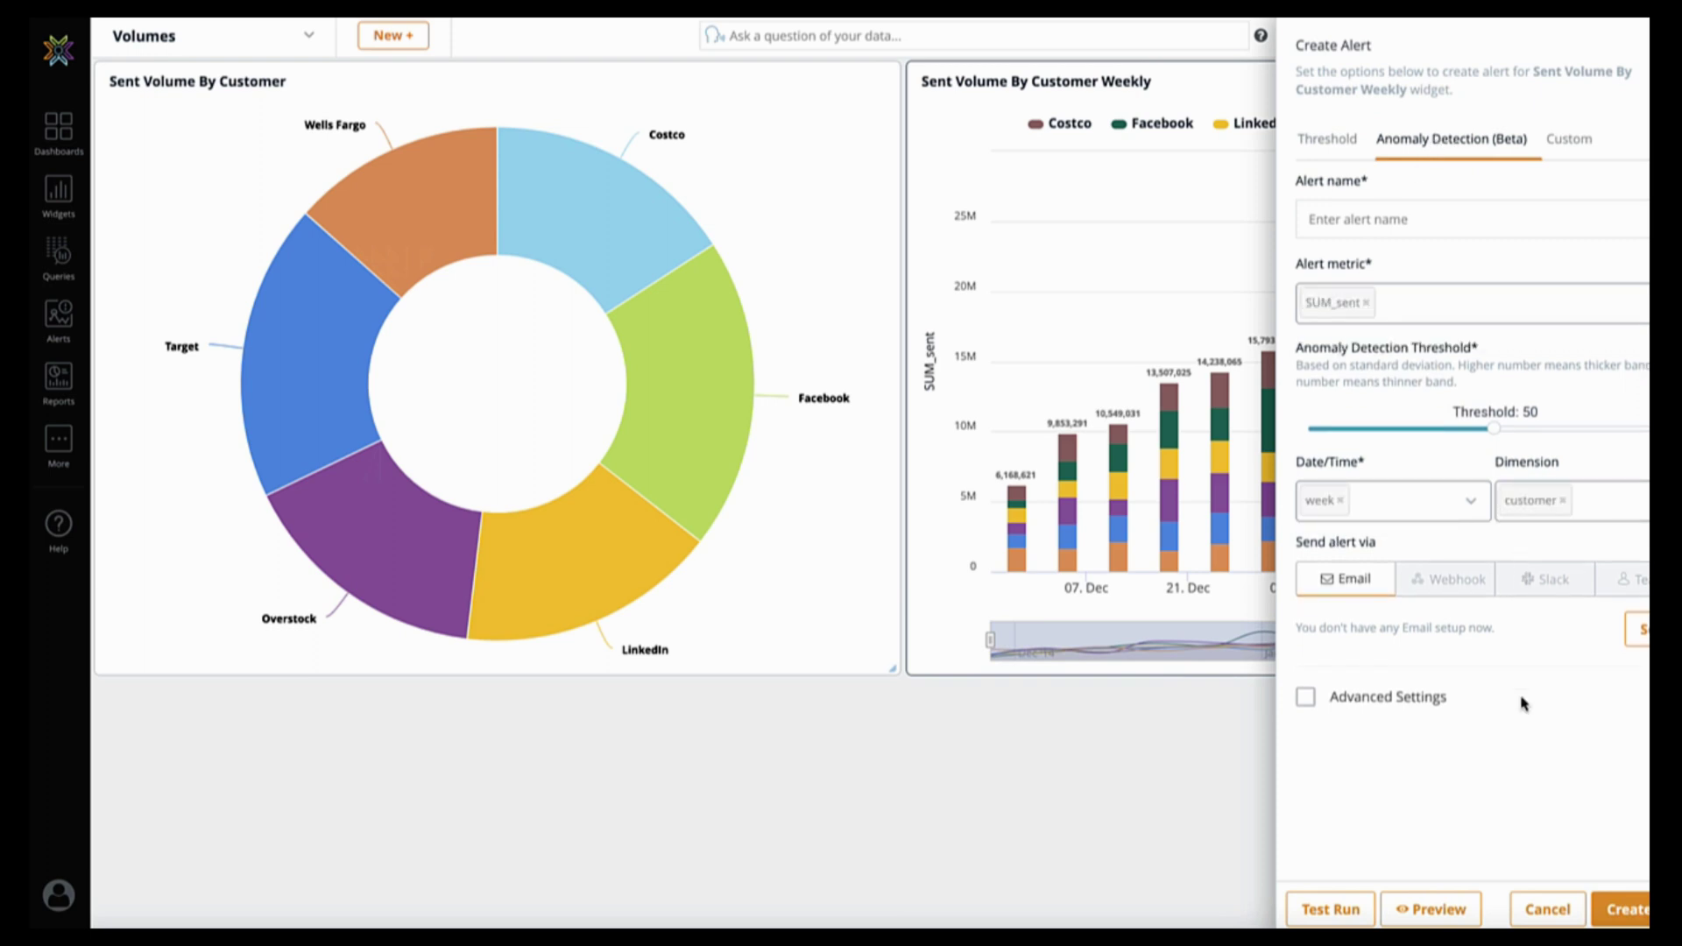
click(1404, 920)
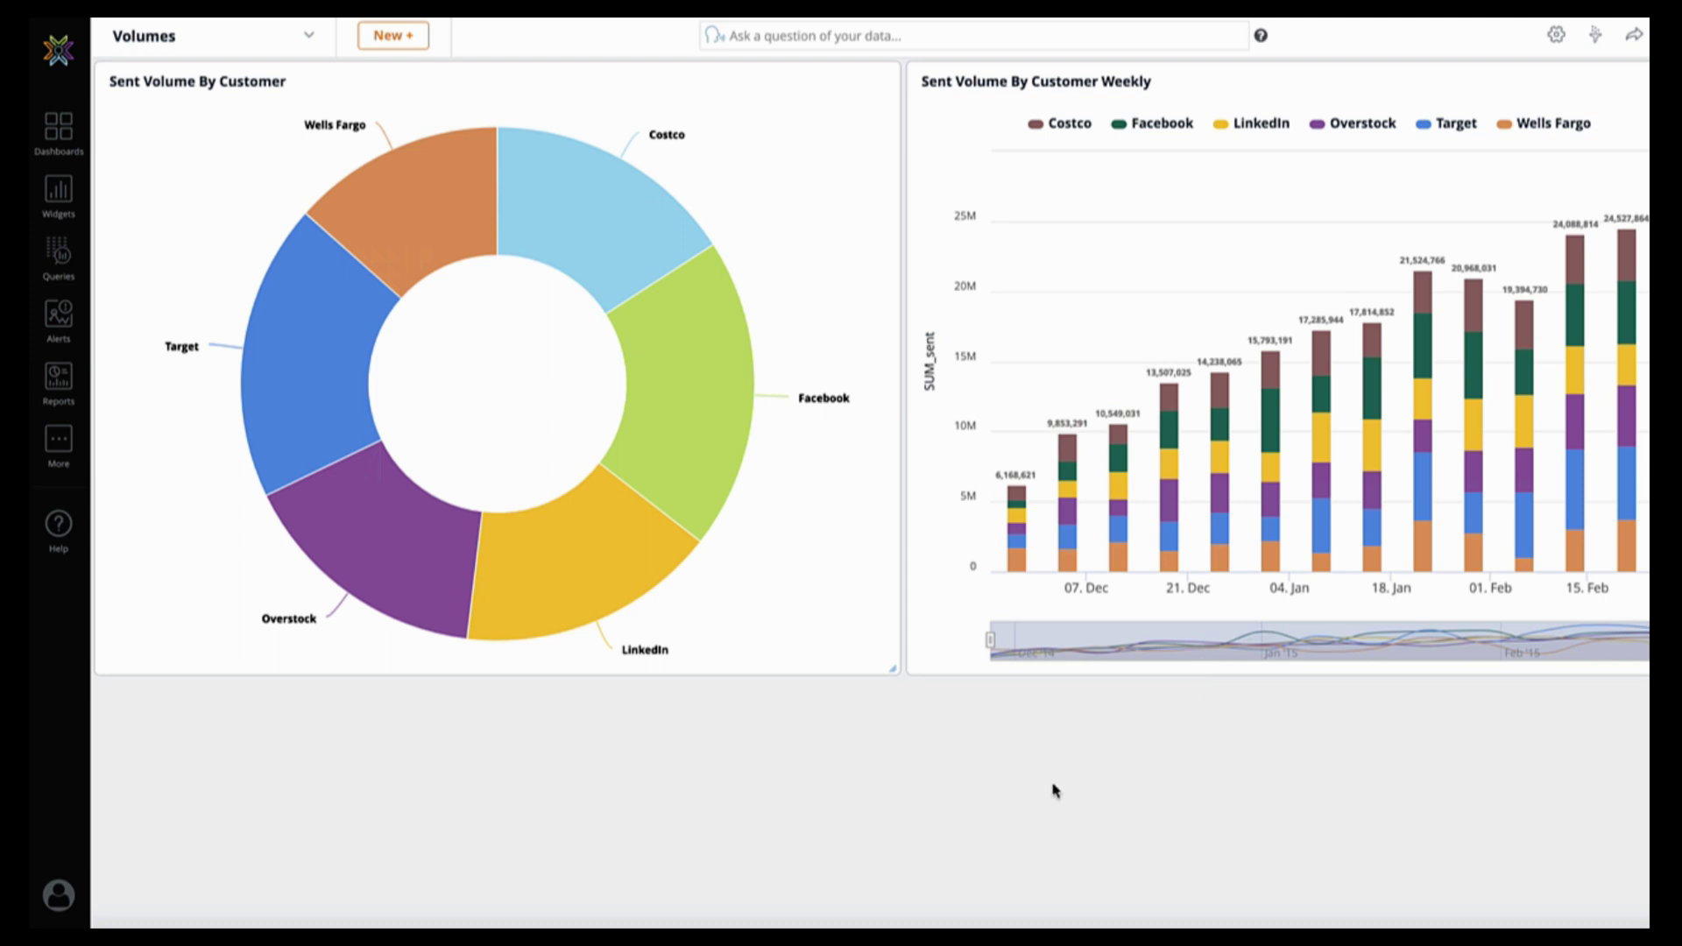
Step: Go to the Machine Learning workspaces from the More features menu
click(794, 48)
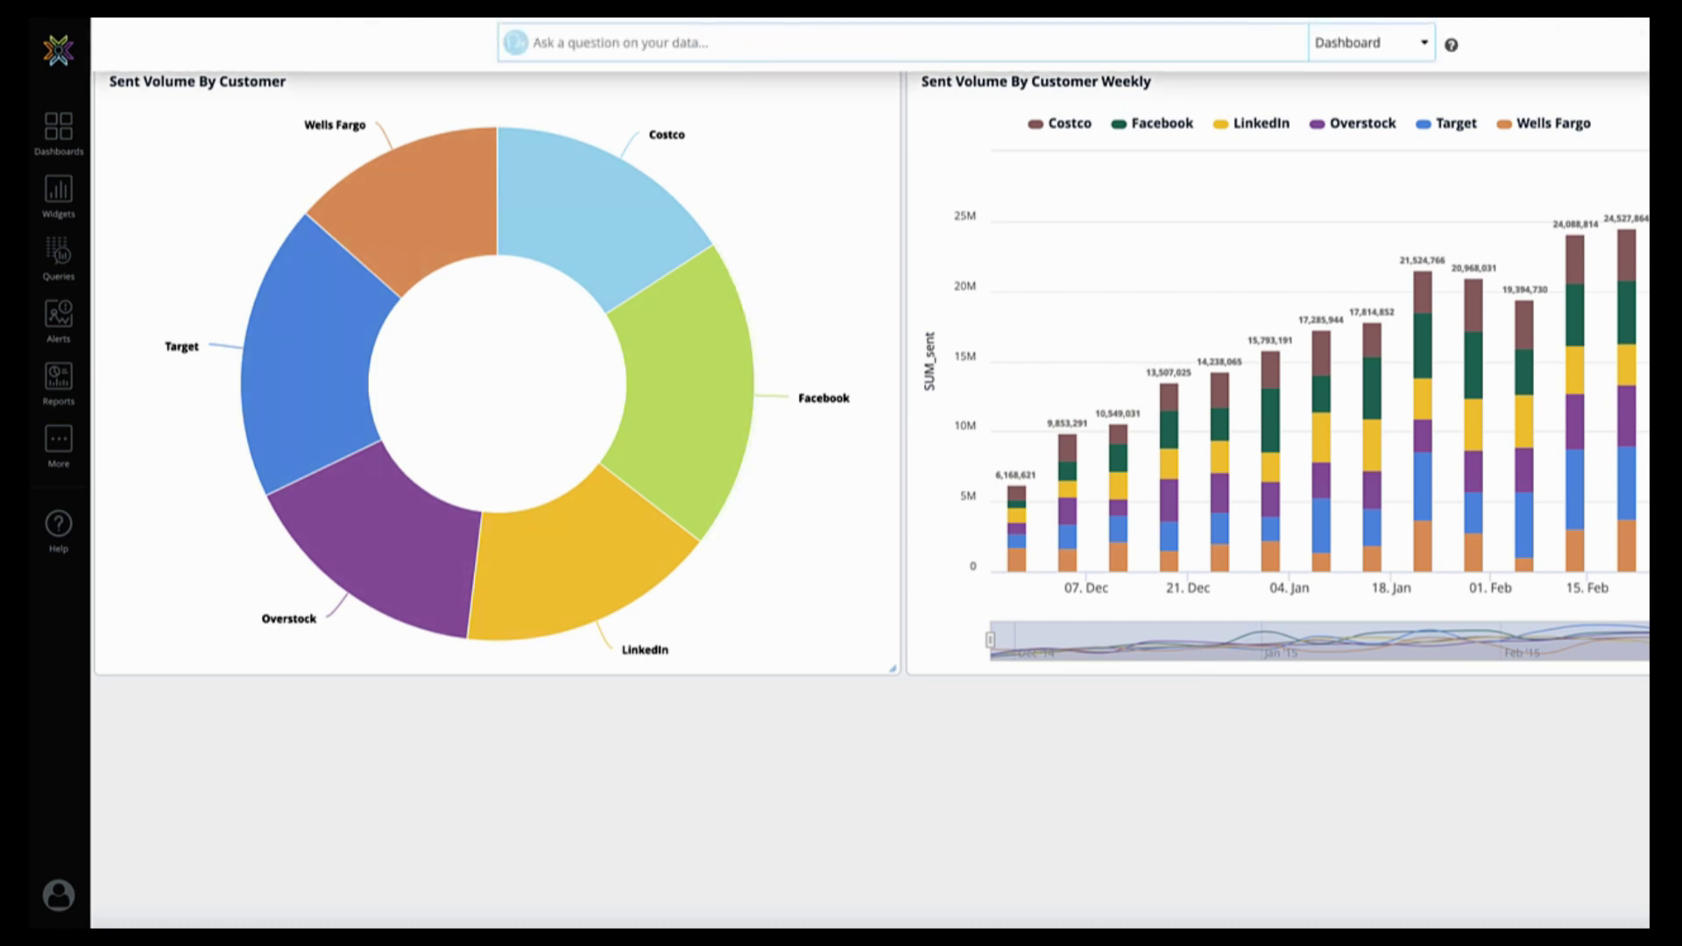
key(Escape)
click(74, 474)
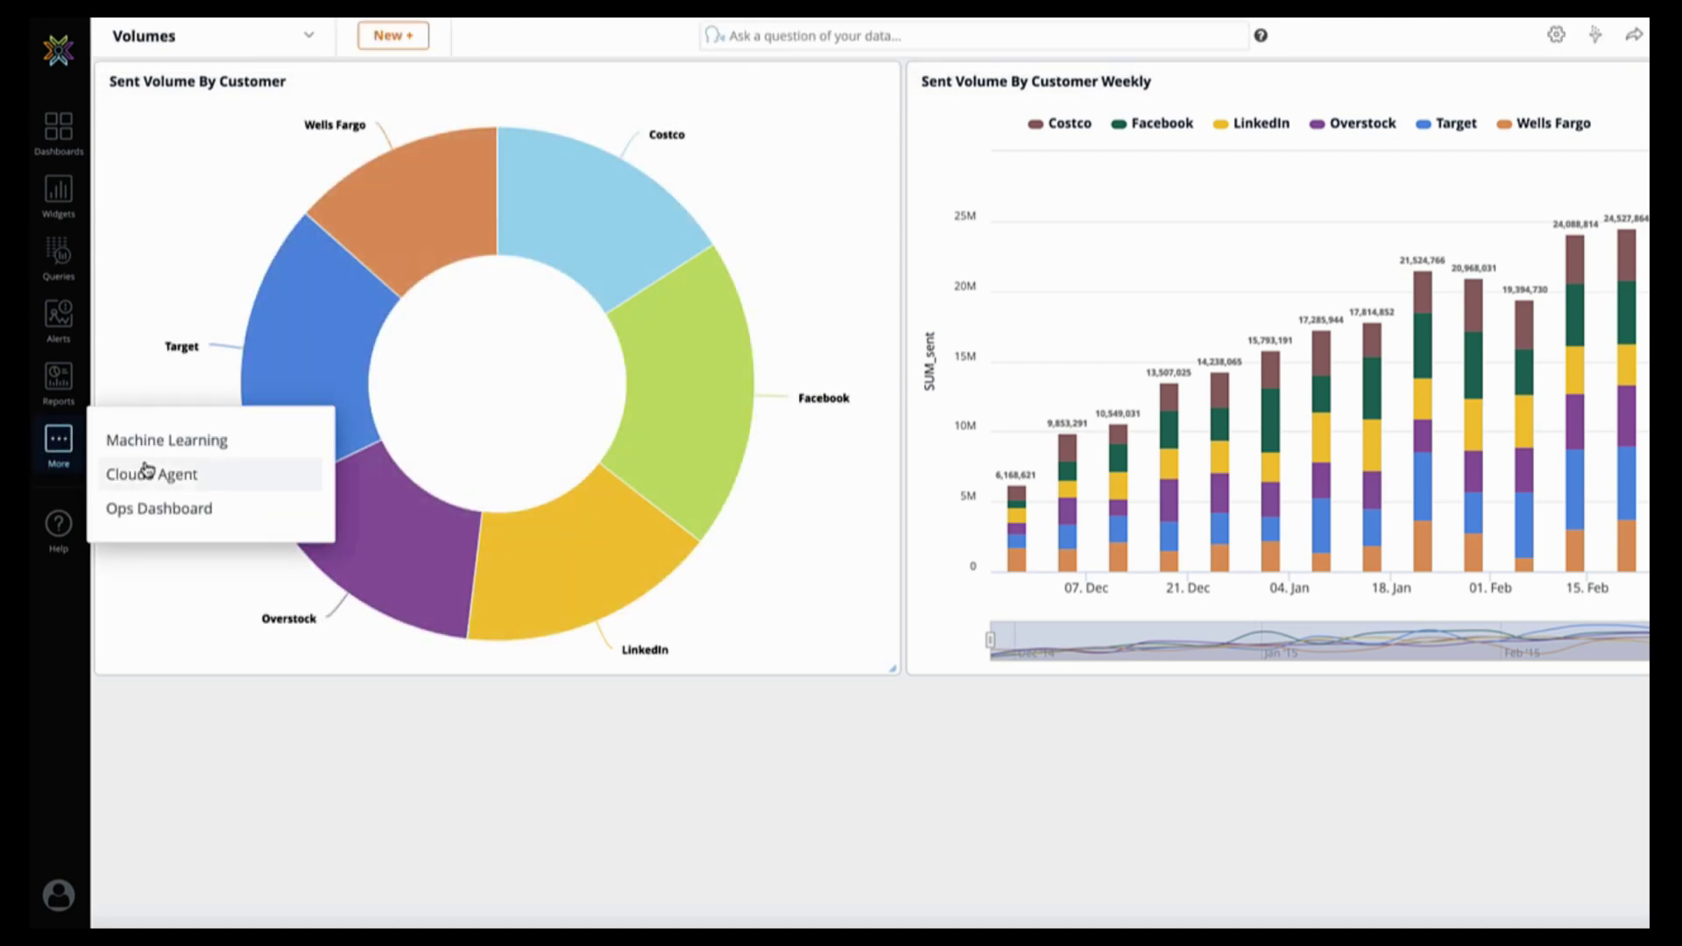
click(167, 440)
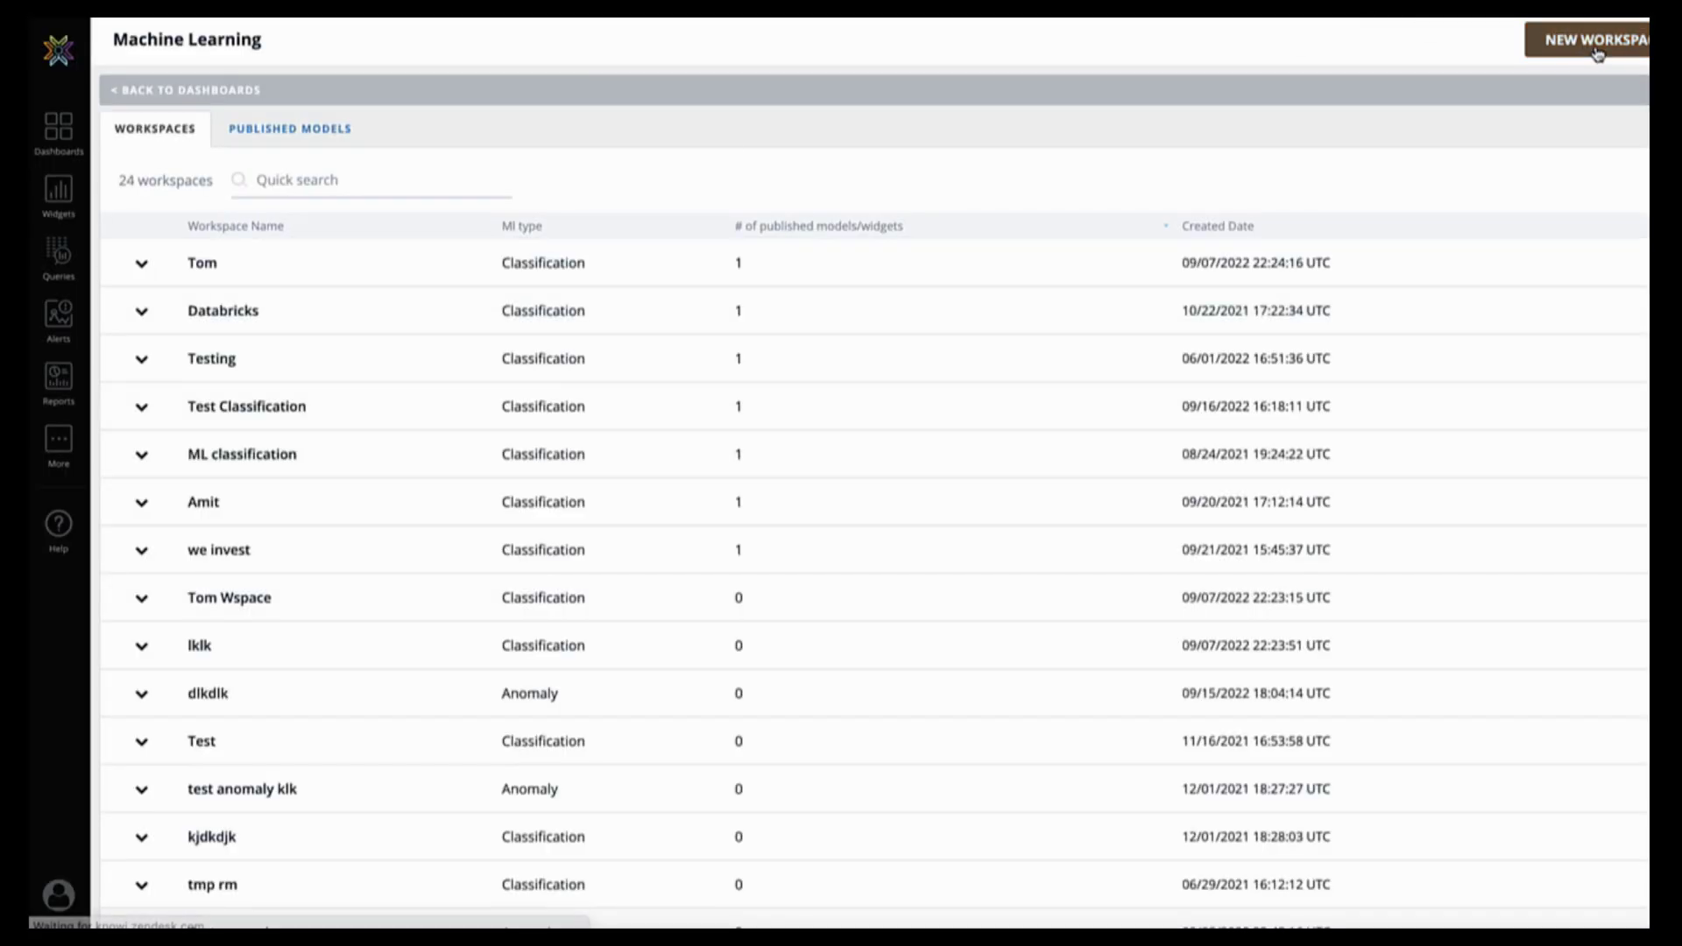
Step: Start a new machine-learning workspace
click(1598, 50)
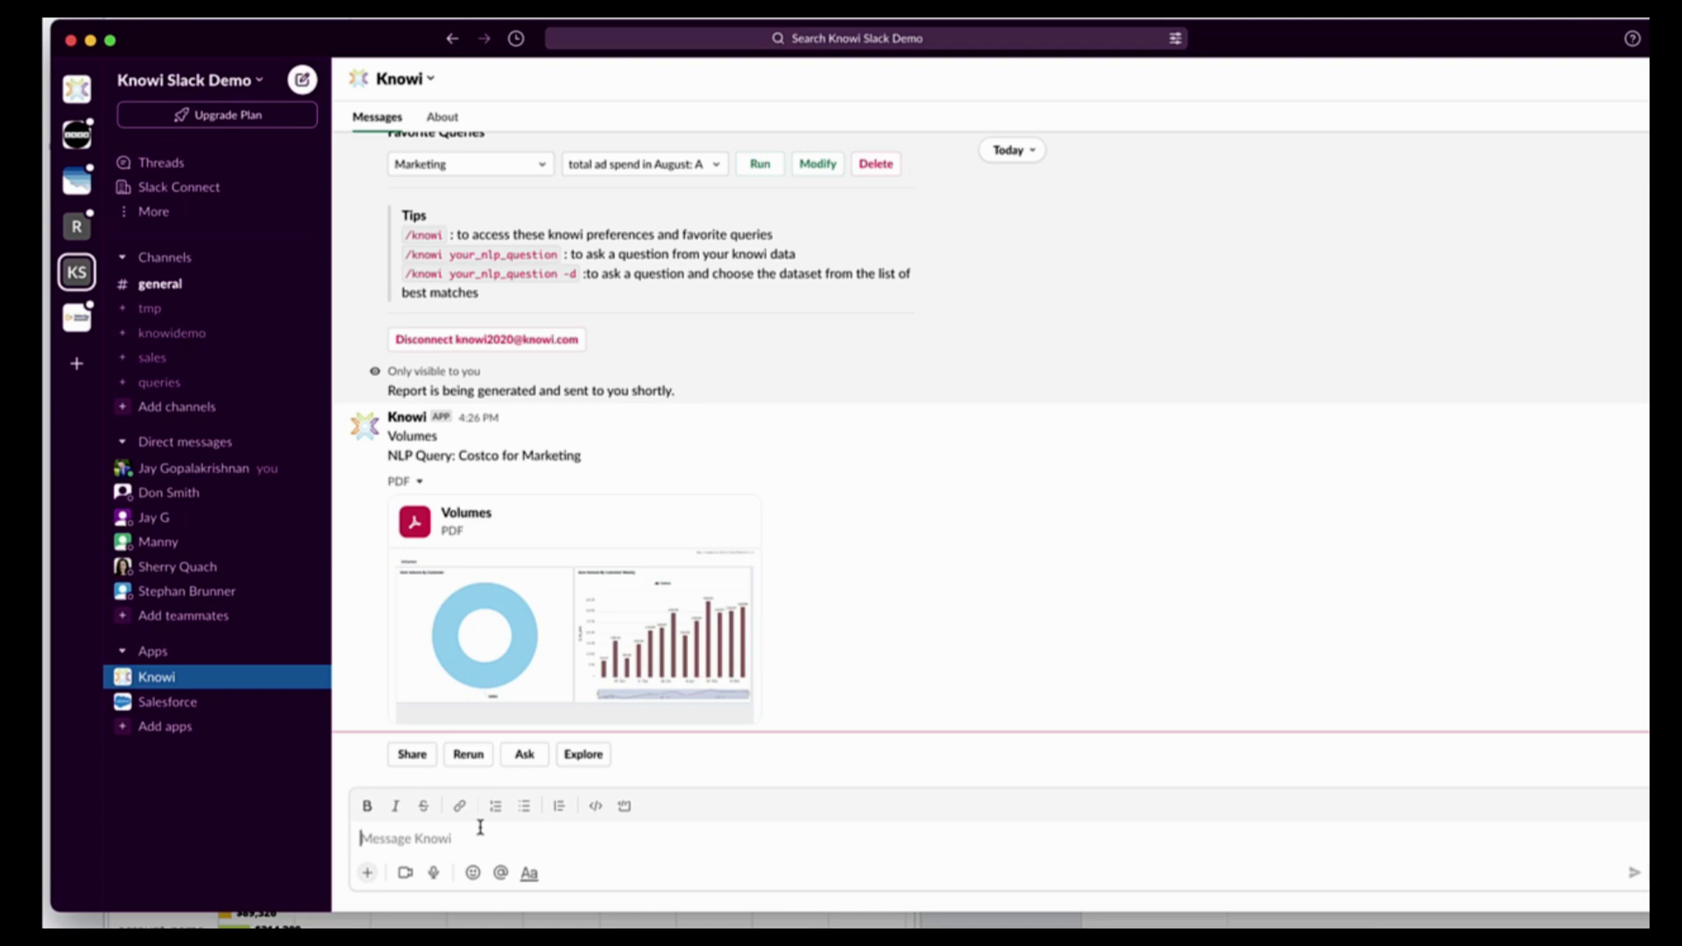
Step: Send /knowi in the Knowi chat to list the bot's dashboards, widgets and favourite queries
text(/knowi)
key(Return)
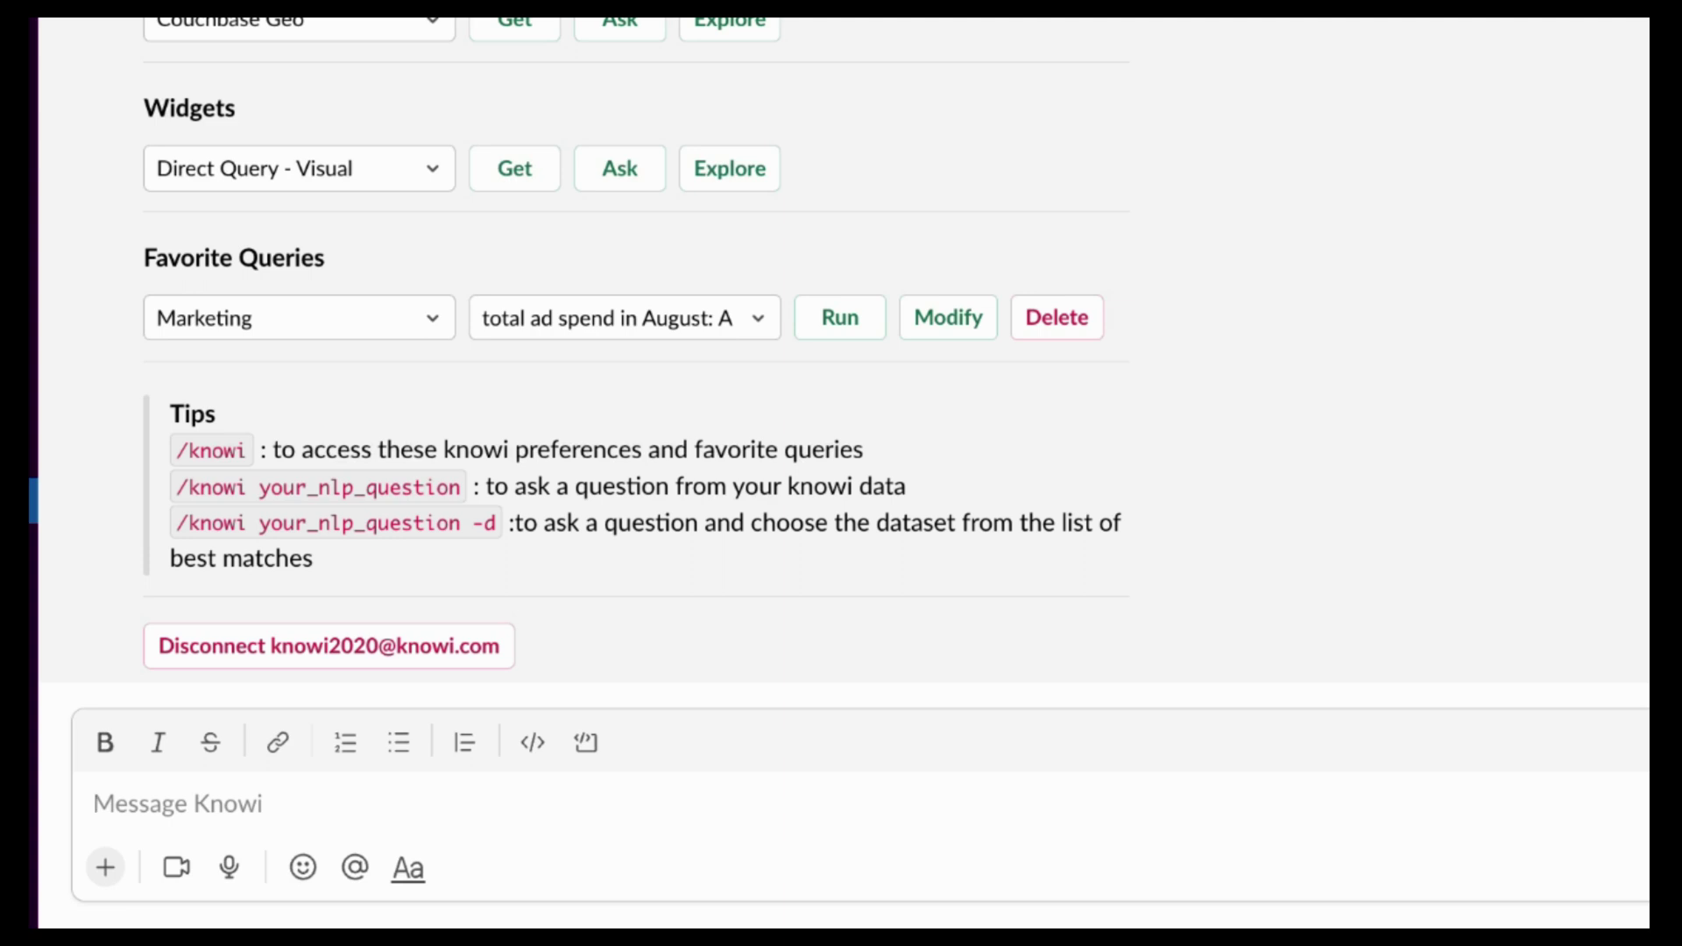
Step: Ask Knowi for Tesla's weekly average price since last year, then Tesla vs Amazon monthly since this year
text(/k)
key(Return)
text(wh)
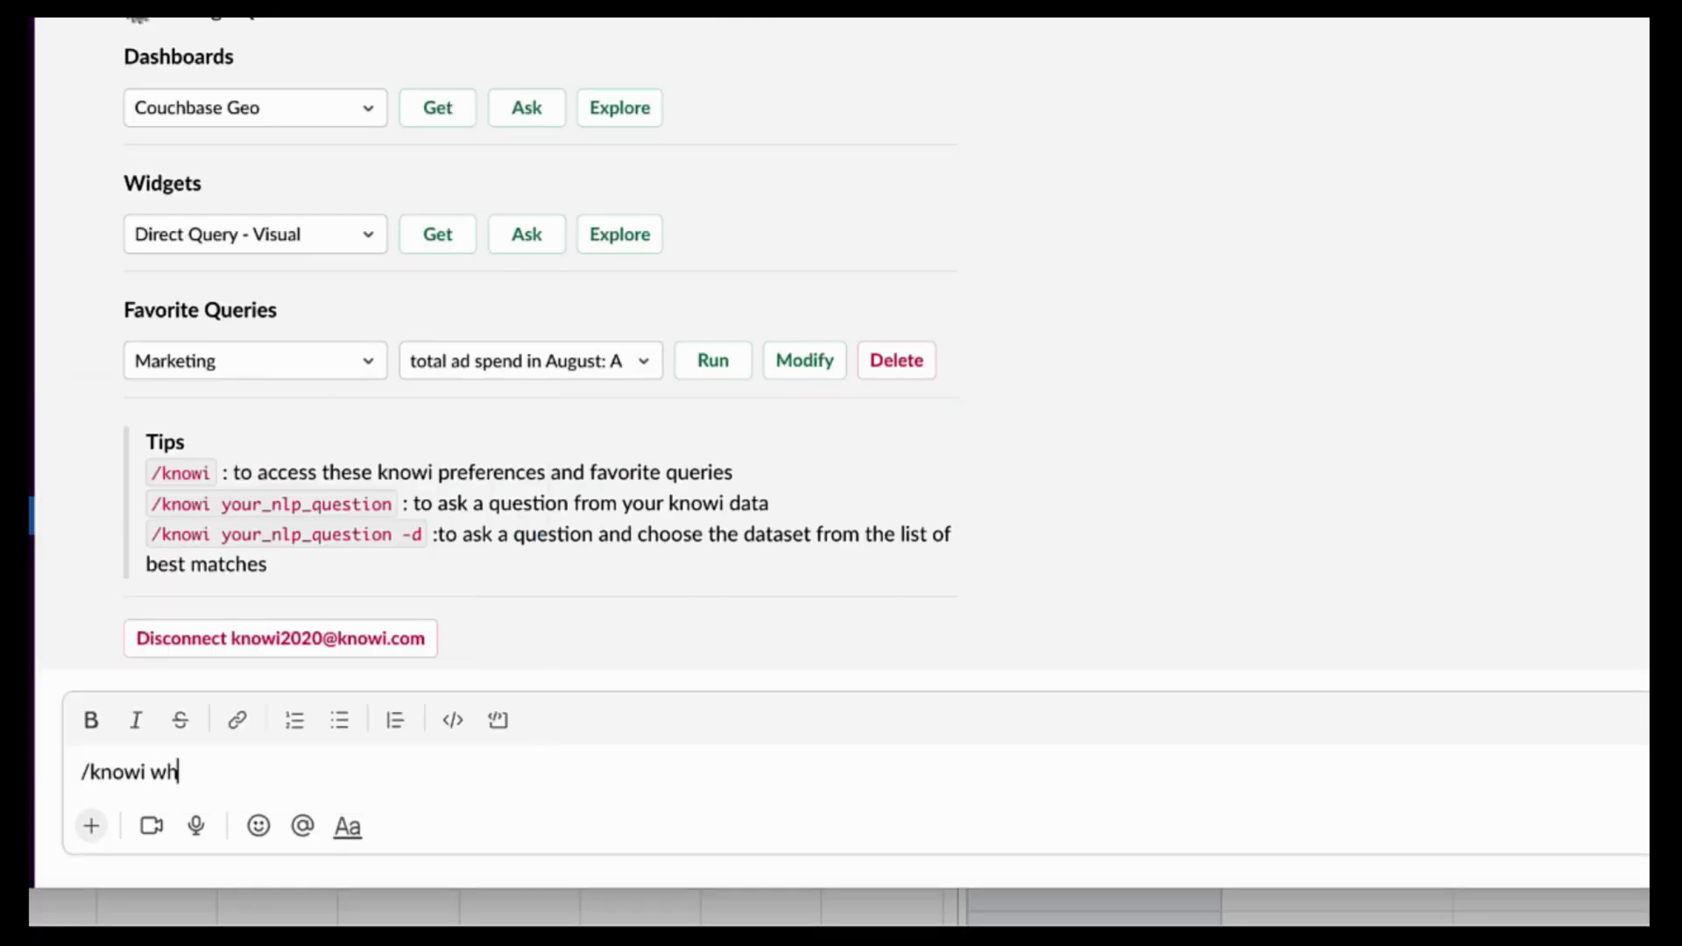
text(at is the avg price for)
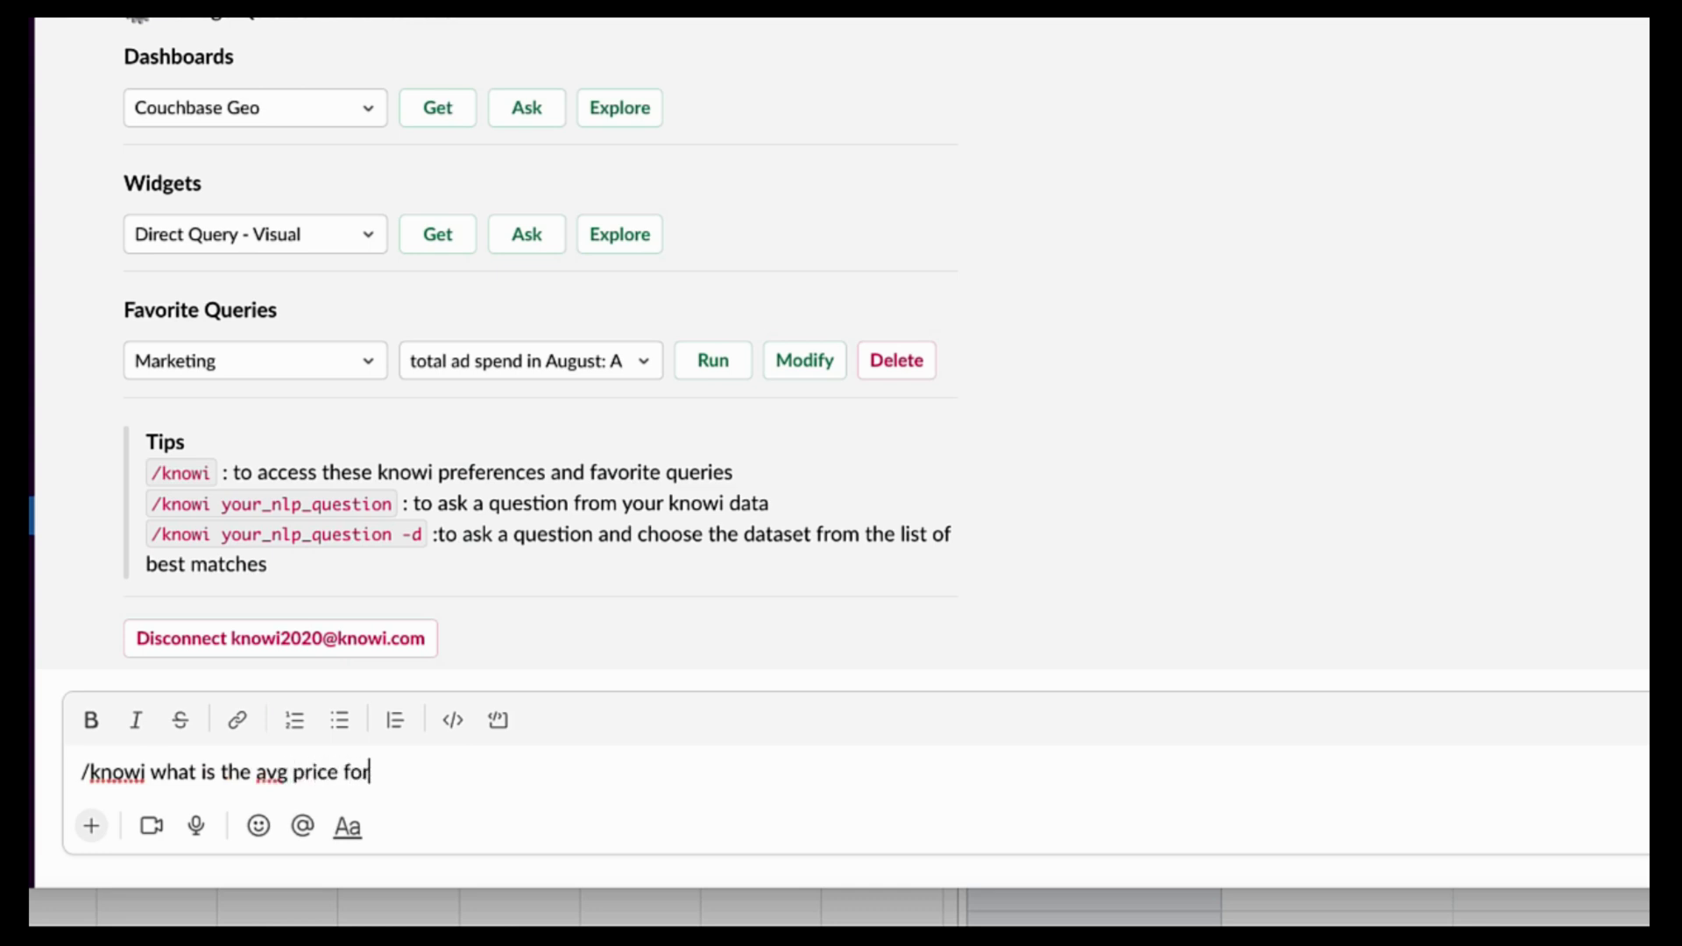
text( tesla weekly )
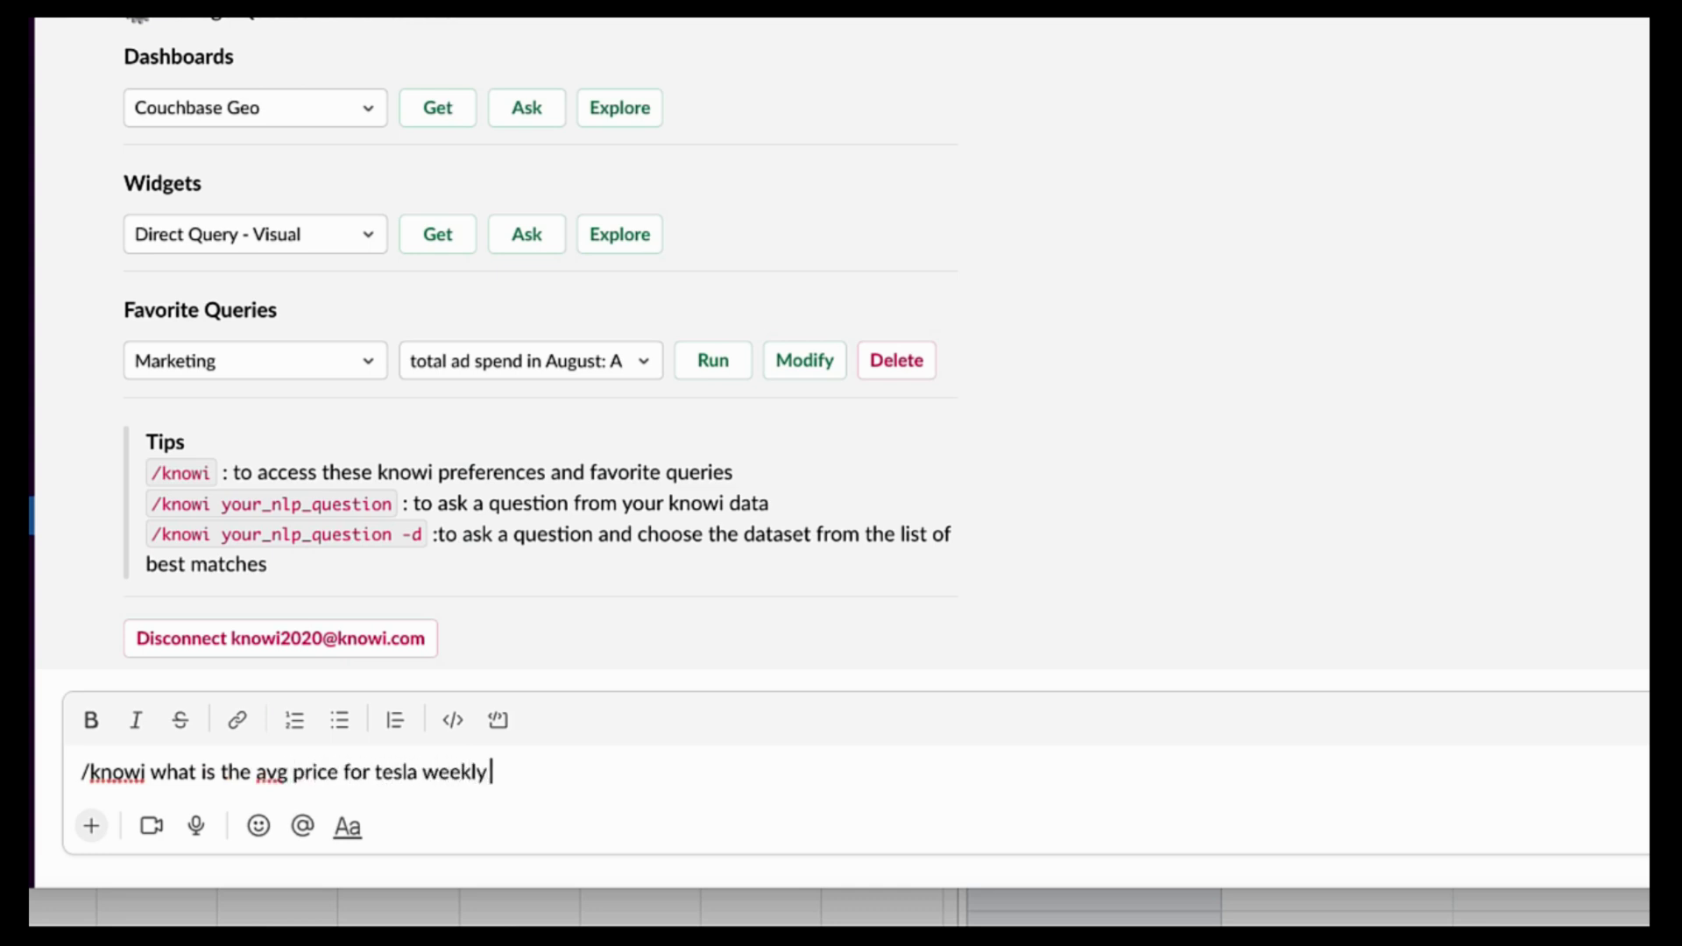
text(since last year)
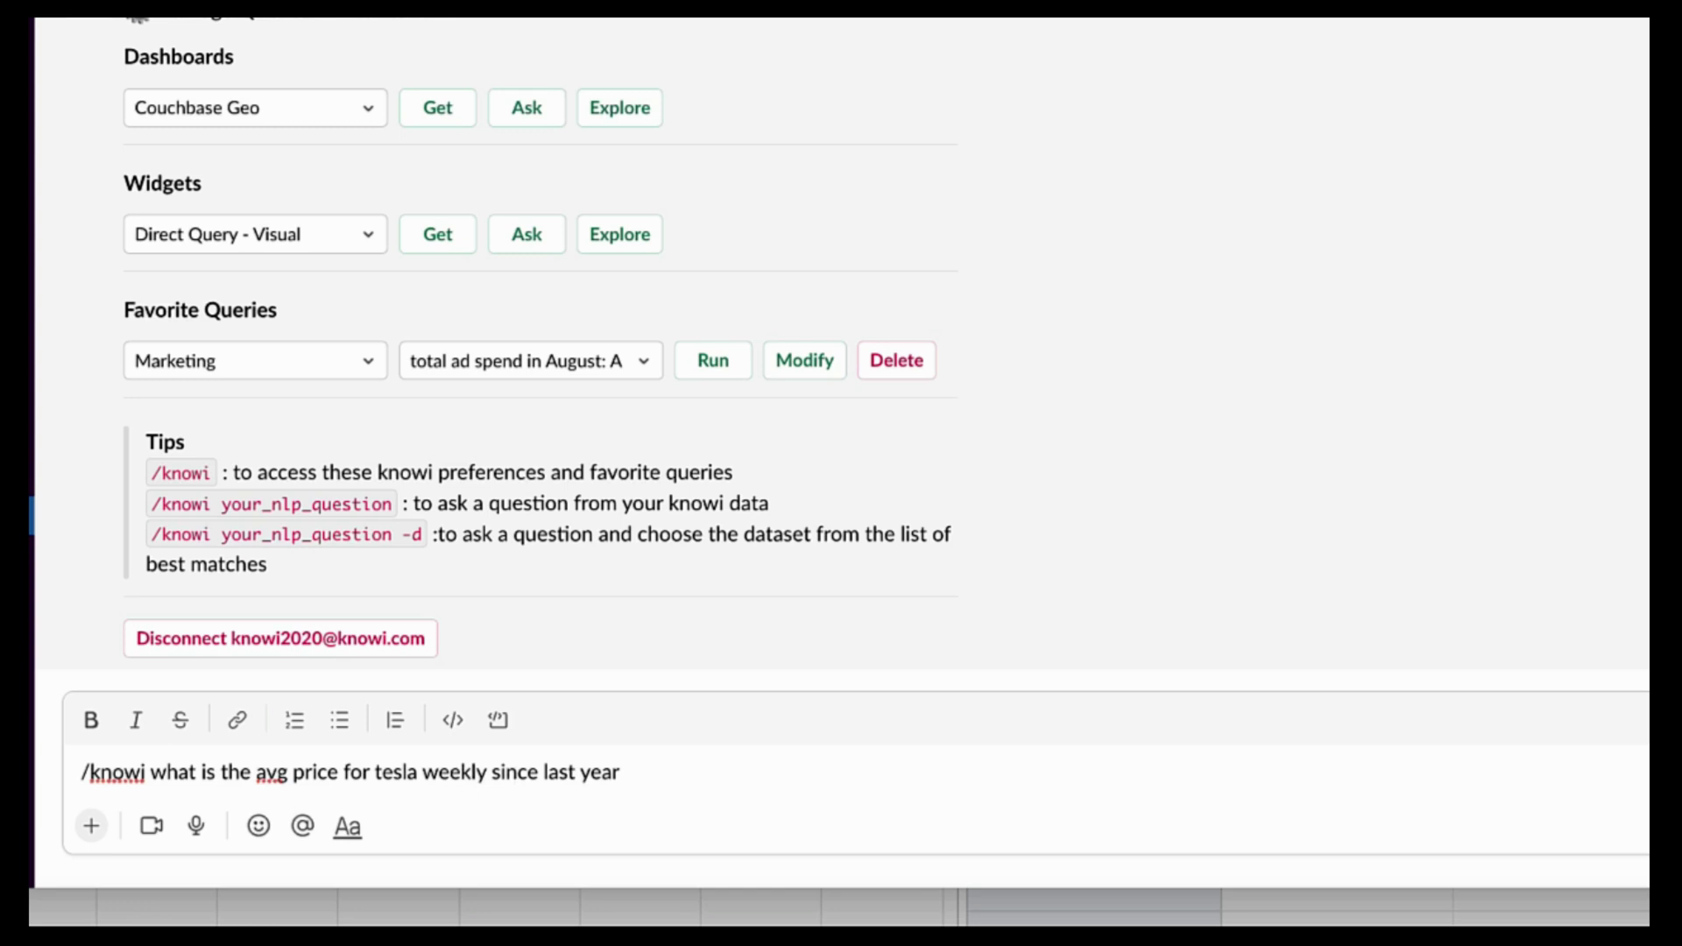
key(Return)
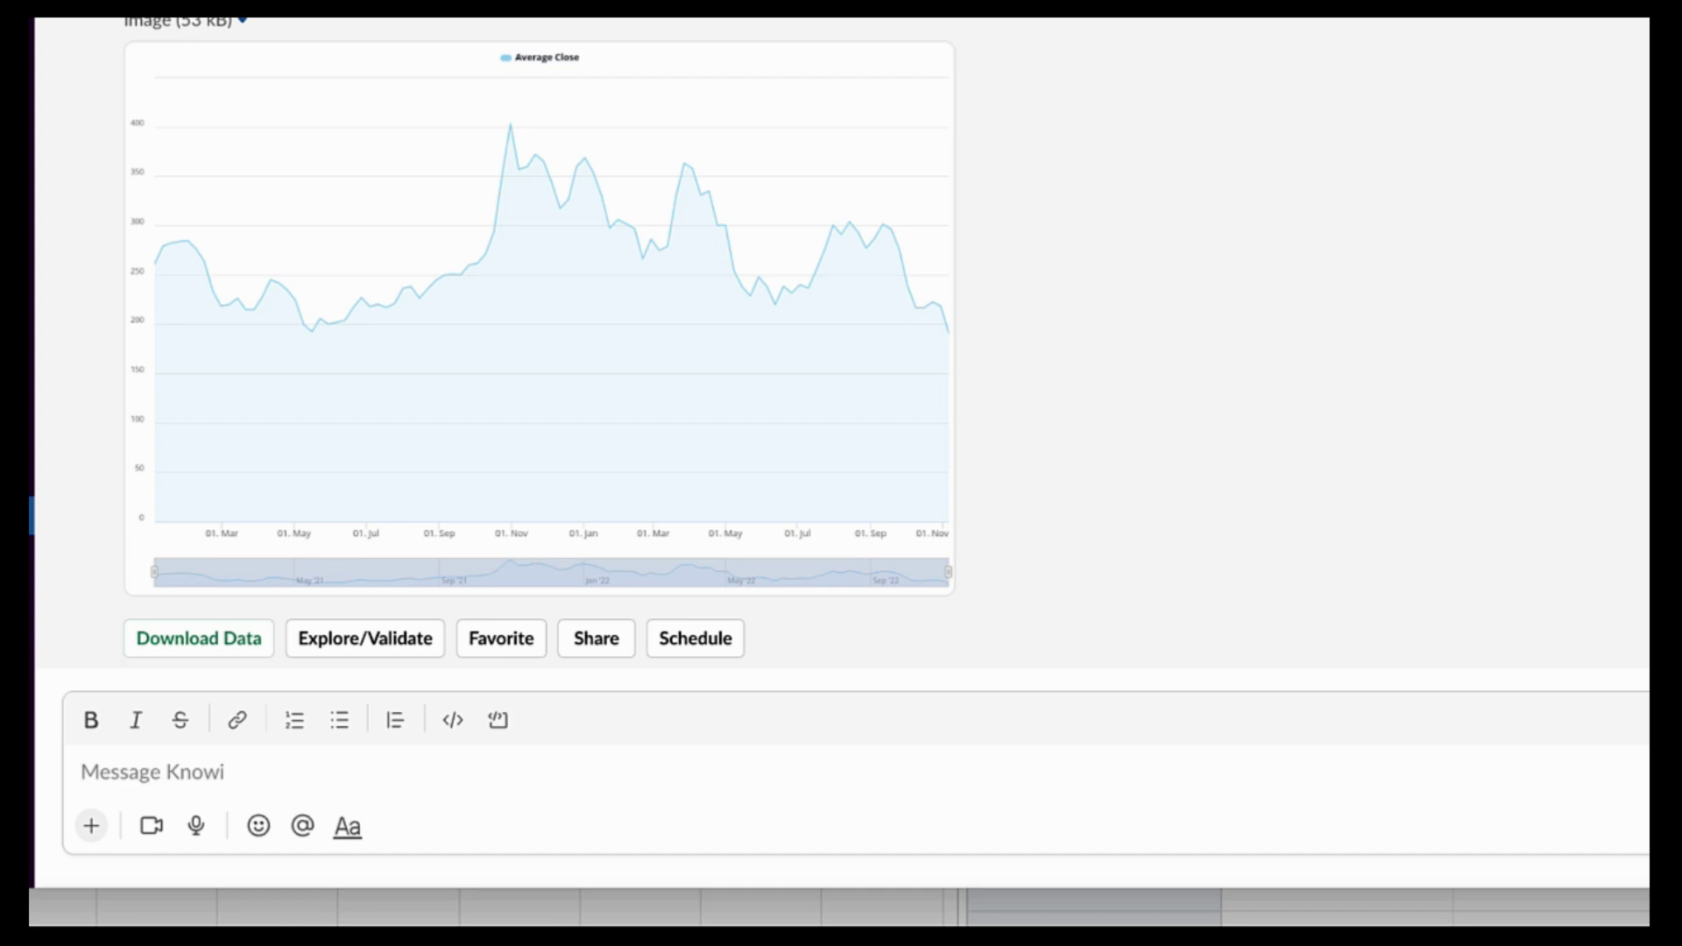
text(/knowi compare avg p)
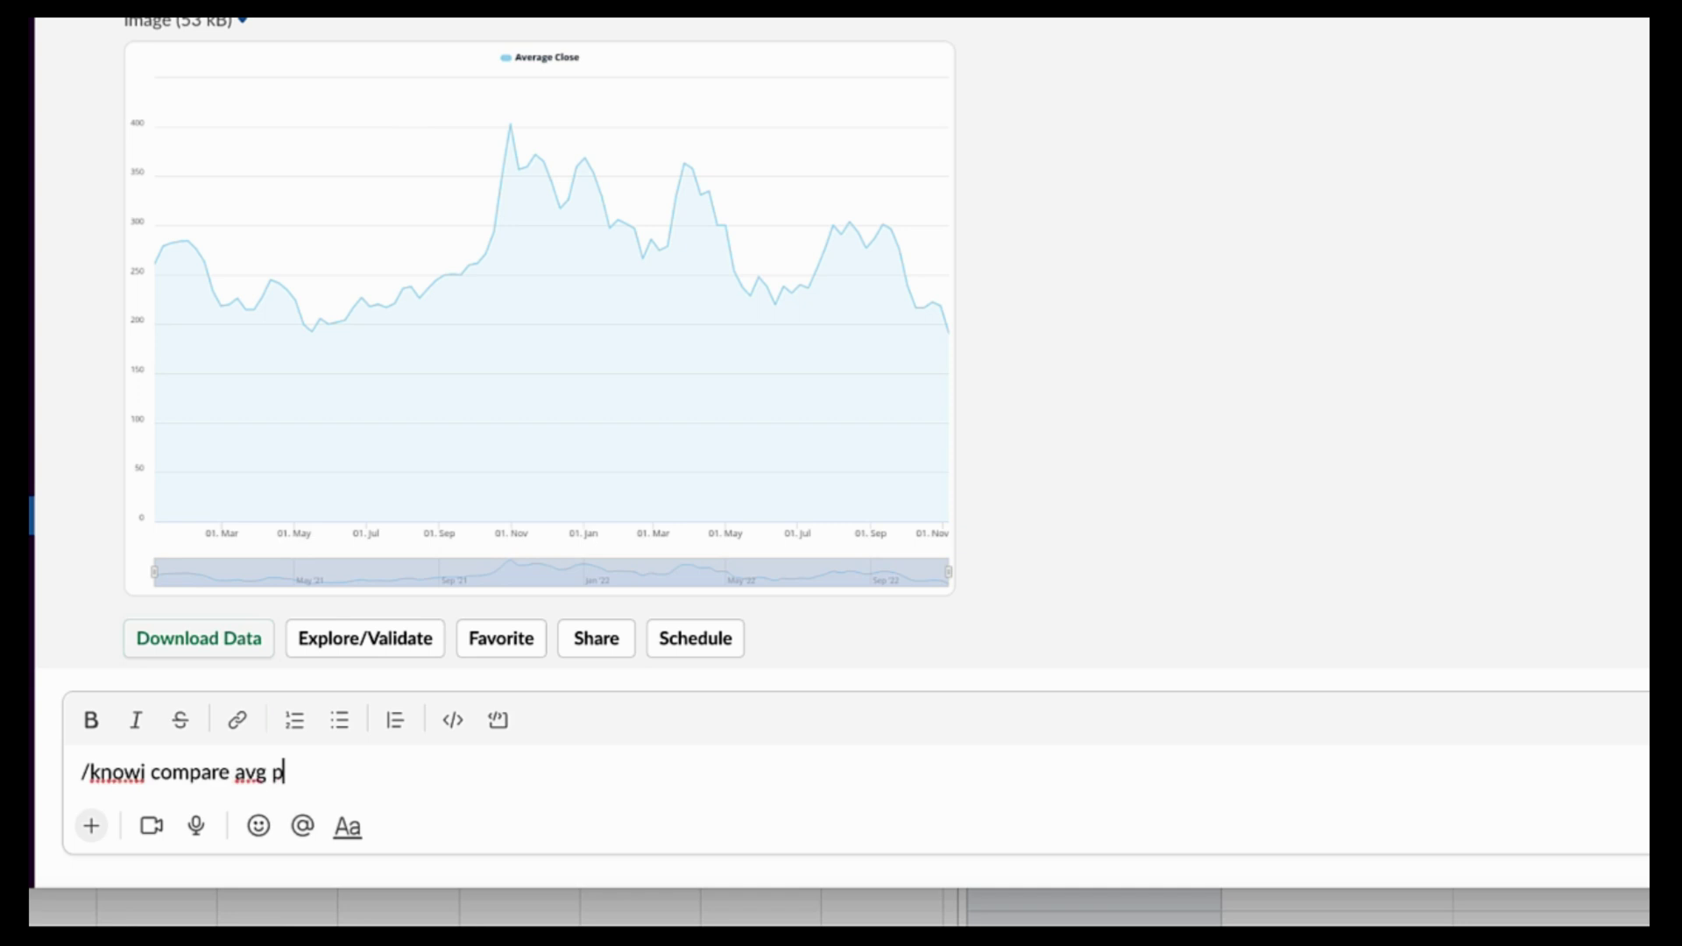
text(rice for tesla vs amazon mon)
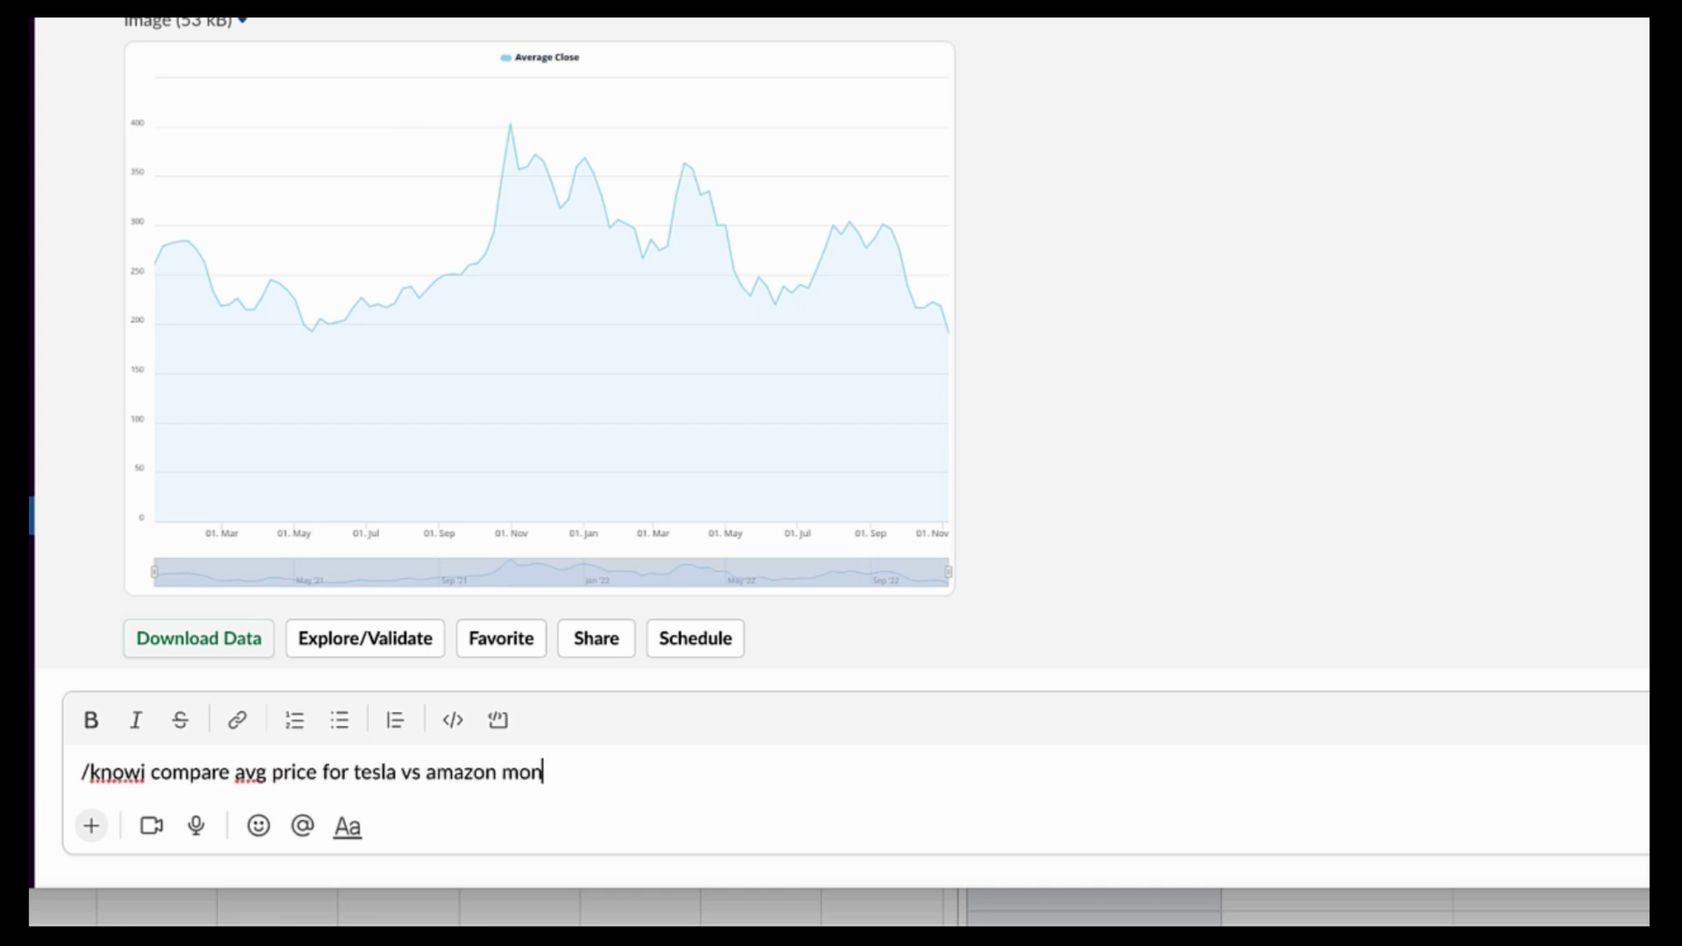
text(thly since this year)
key(Return)
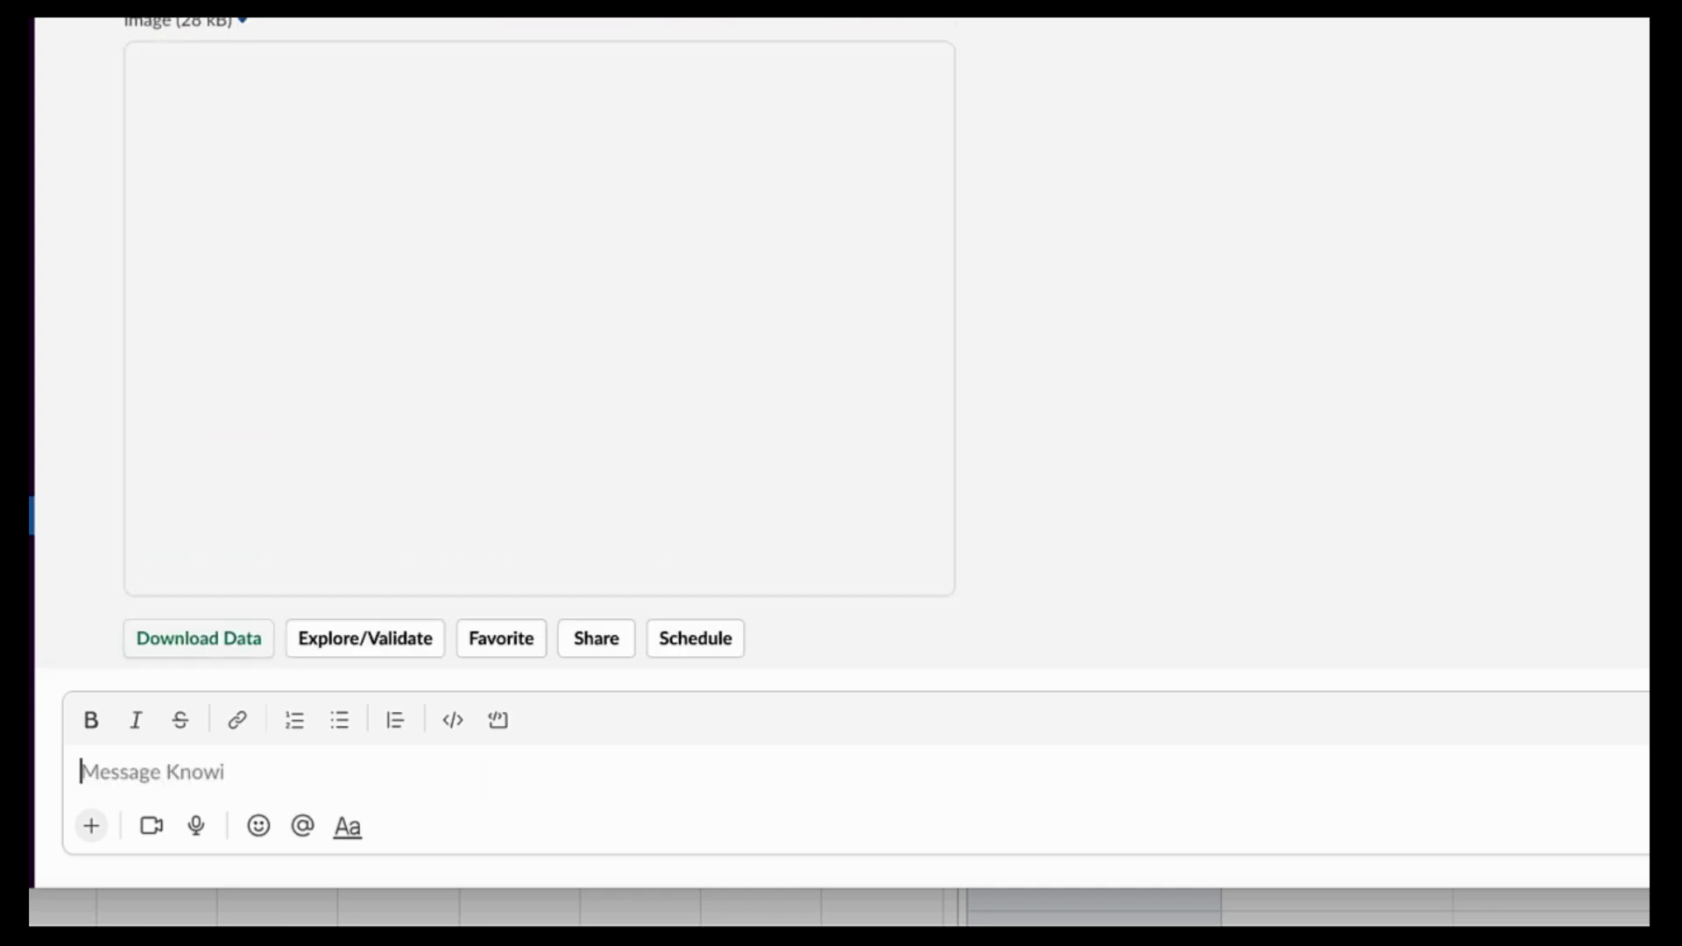